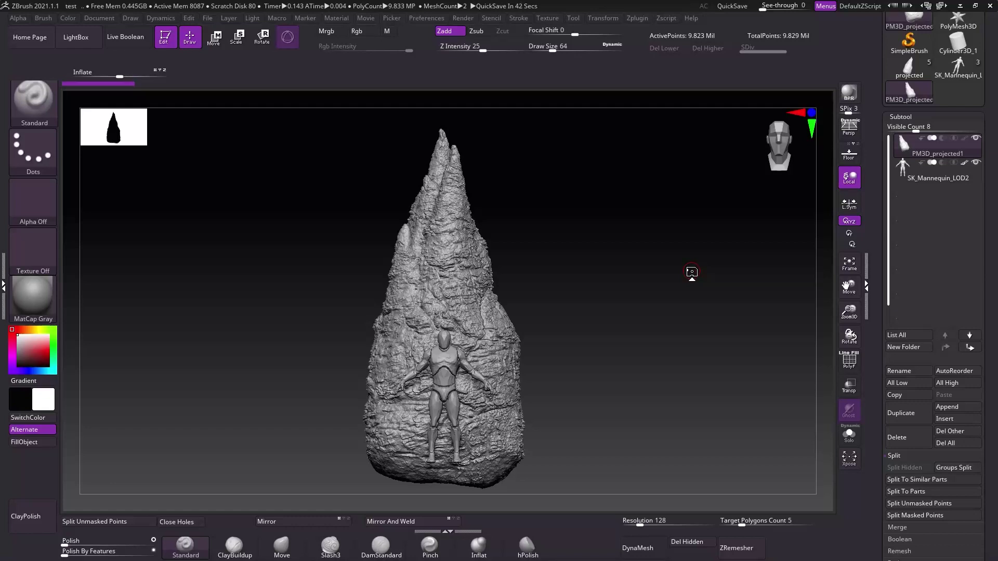
# - Select the SK_Mannequin_LOD2 scale figure in front of the rock and hide its subtool
pyautogui.moveTo(602, 251); pyautogui.dragTo(457, 207)
pyautogui.keyDown('alt'); pyautogui.moveTo(404, 176); pyautogui.dragTo(514, 235); pyautogui.keyUp('alt')
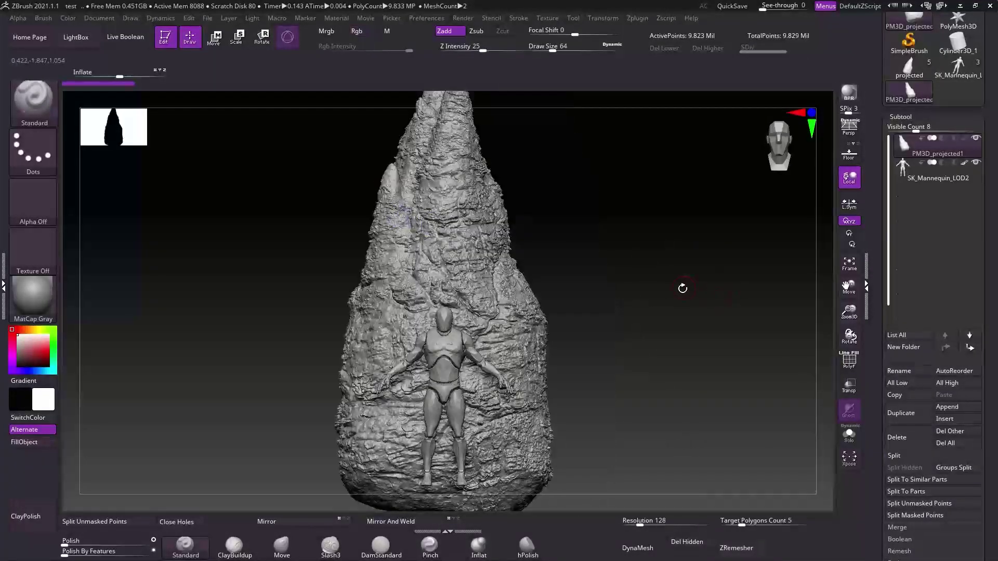
pyautogui.moveTo(682, 289); pyautogui.dragTo(681, 295)
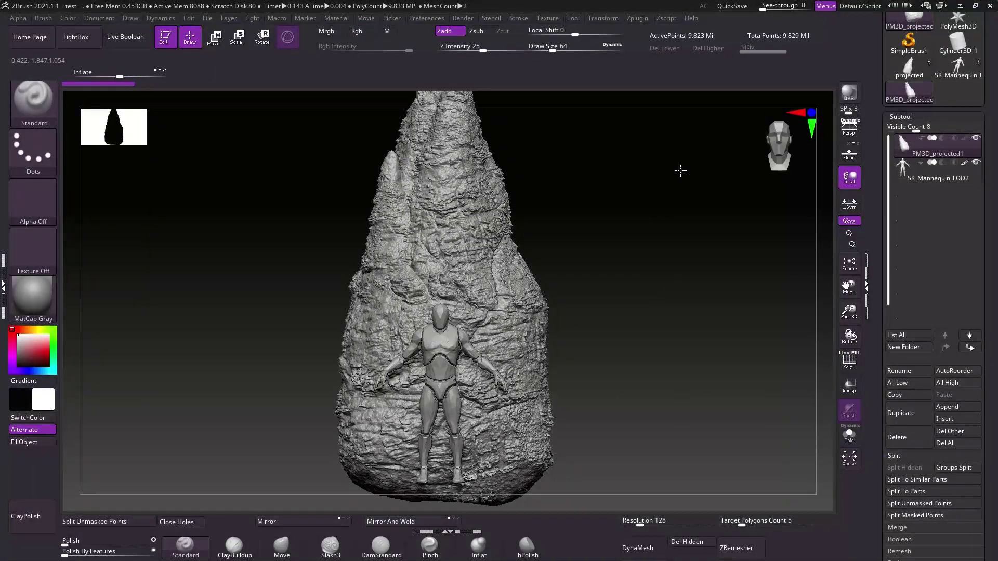
pyautogui.moveTo(681, 171); pyautogui.dragTo(622, 234)
pyautogui.keyDown('alt'); pyautogui.moveTo(557, 292); pyautogui.dragTo(561, 297); pyautogui.keyUp('alt')
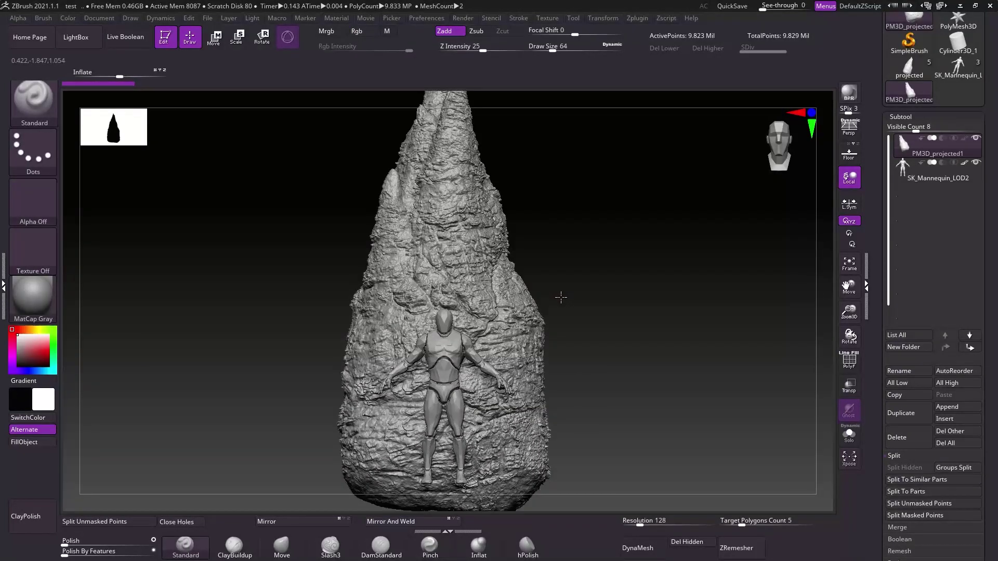
pyautogui.keyDown('alt'); pyautogui.click(445, 334); pyautogui.keyUp('alt')
pyautogui.moveTo(655, 300); pyautogui.dragTo(590, 345)
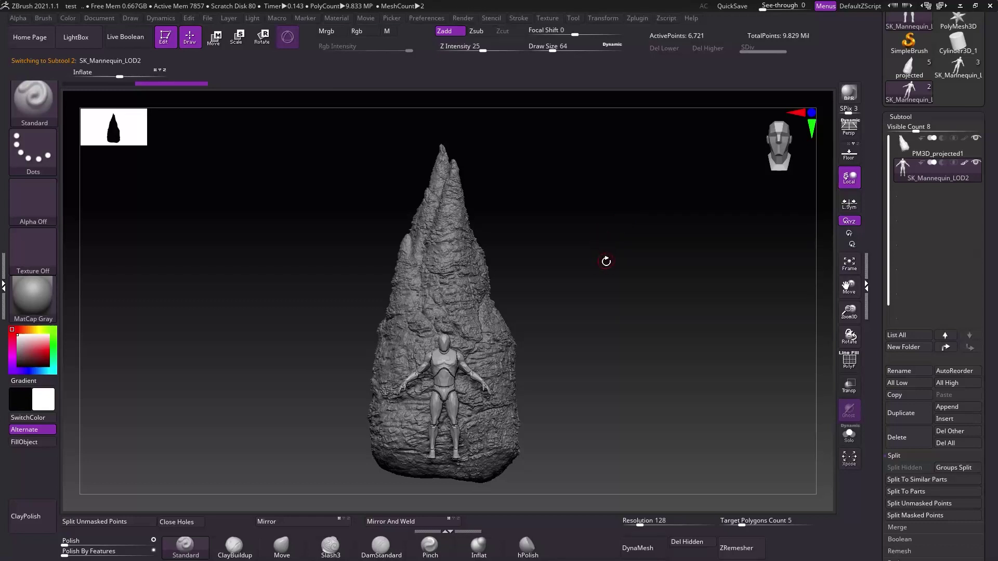
pyautogui.click(977, 164)
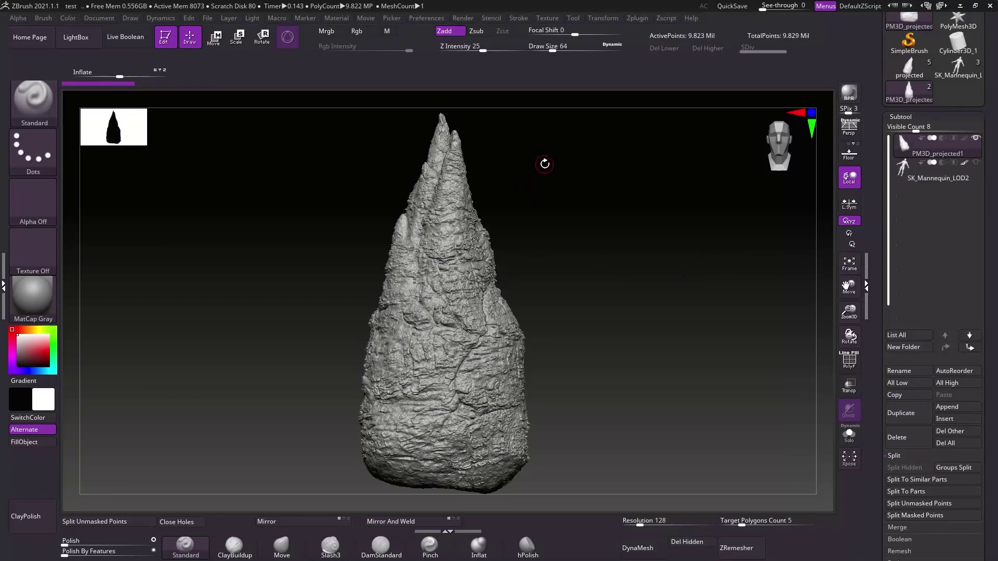
# - Duplicate the PM3D_projected1 rock subtool and rename the copy "Remeshed UVS"
pyautogui.hotkey('ctrl', 'shift', 'd')
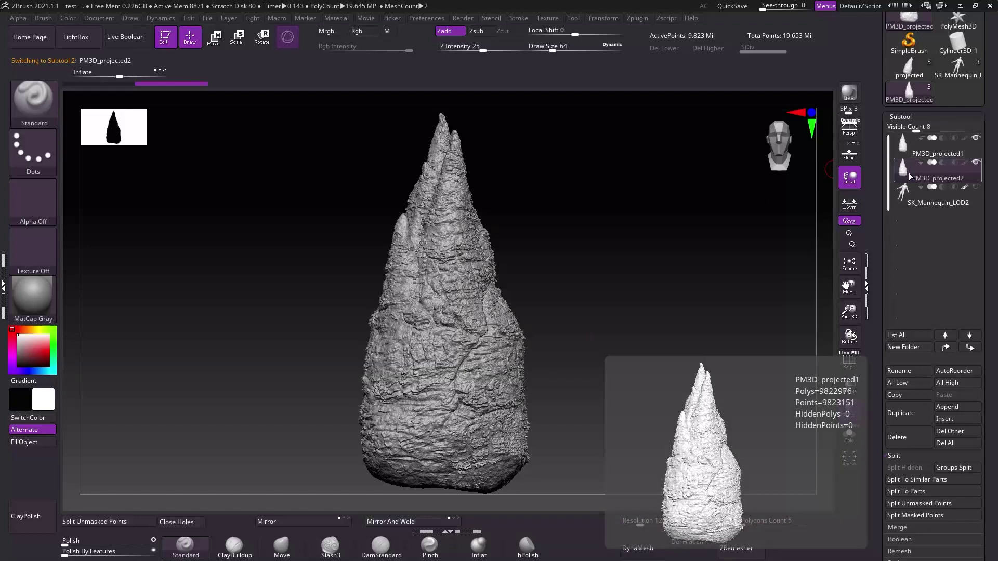
pyautogui.click(899, 371)
pyautogui.press('BackSpace')
pyautogui.write('Remeshed UVS')
pyautogui.press('Return')
# - Rename the original PM3D_projected1 rock subtool "Original HIgh poly"
pyautogui.click(918, 146)
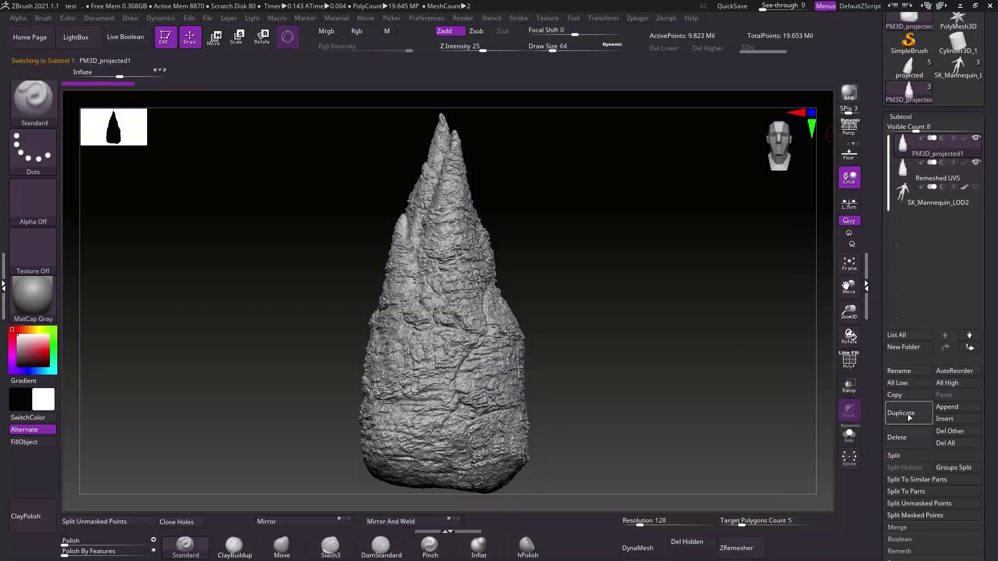
pyautogui.click(899, 370)
pyautogui.press('BackSpace')
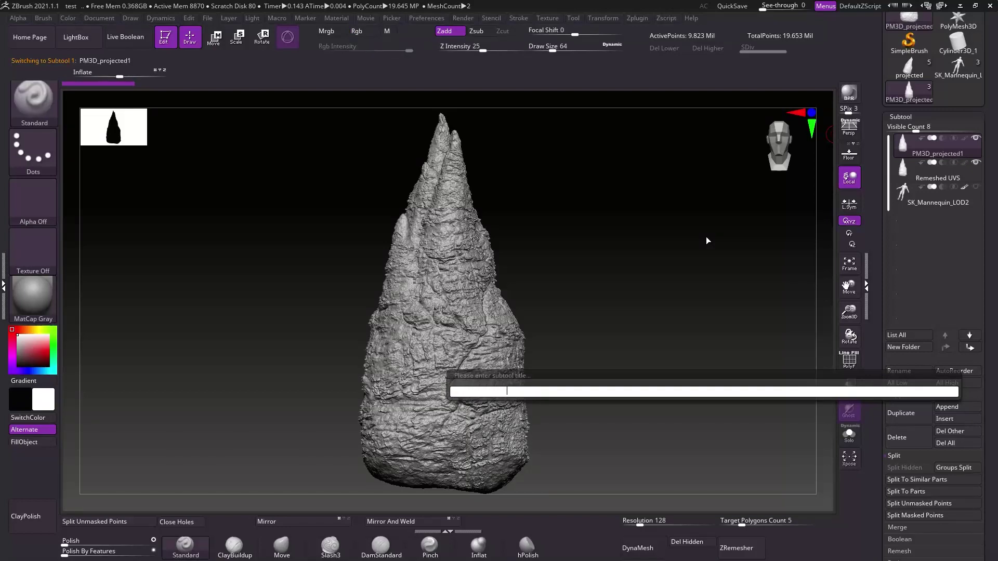
pyautogui.write('Original HIgh poly')
pyautogui.press('Return')
pyautogui.moveTo(565, 240); pyautogui.dragTo(492, 269)
pyautogui.press('f')
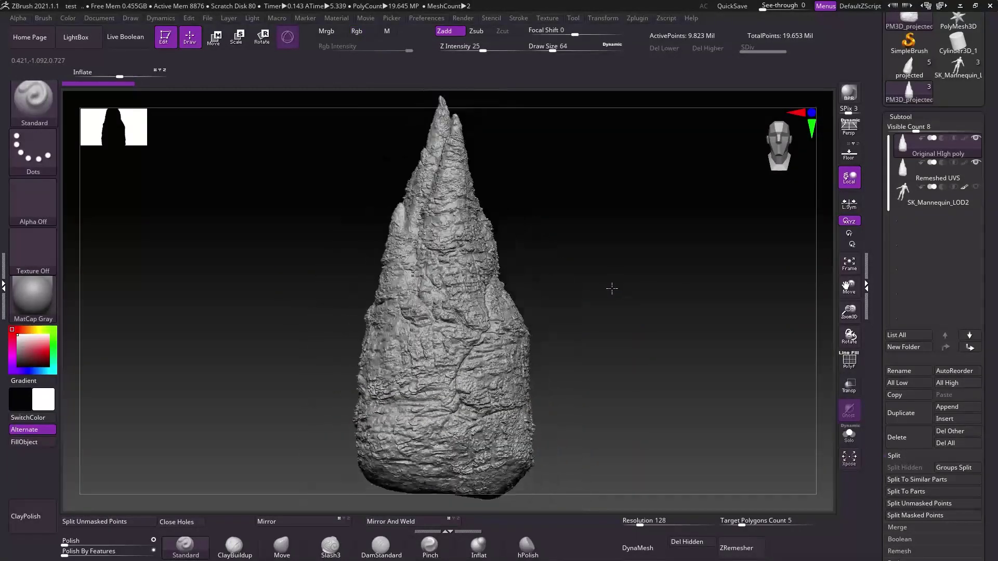
pyautogui.moveTo(612, 289); pyautogui.dragTo(641, 258)
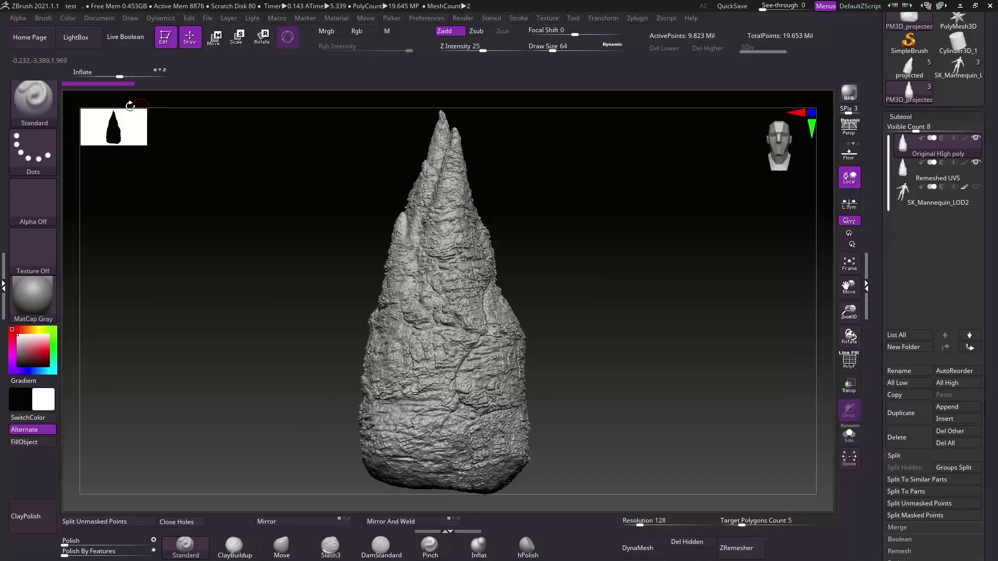
pyautogui.press('ctrl')
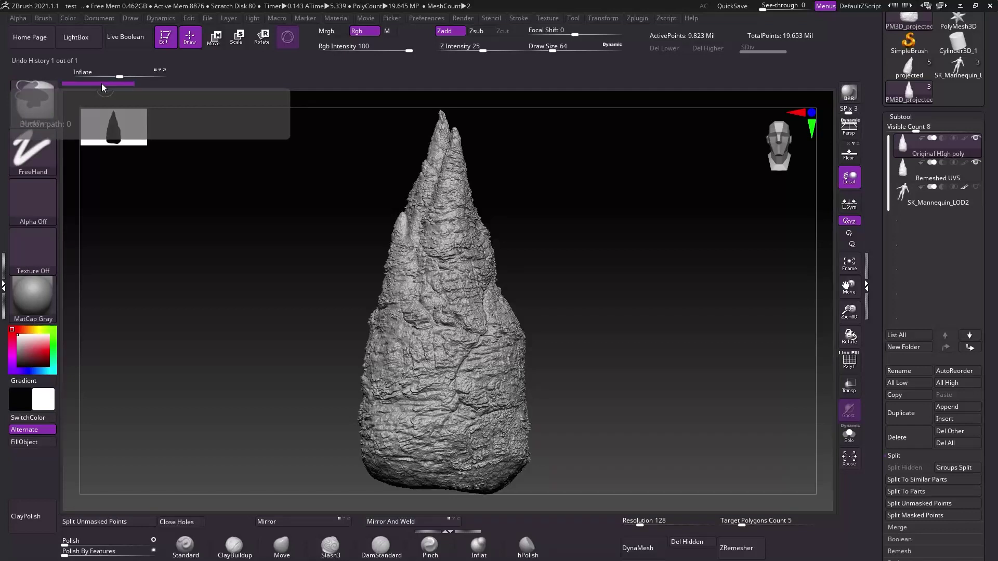
pyautogui.keyDown('ctrl'); pyautogui.click(102, 84); pyautogui.keyUp('ctrl')
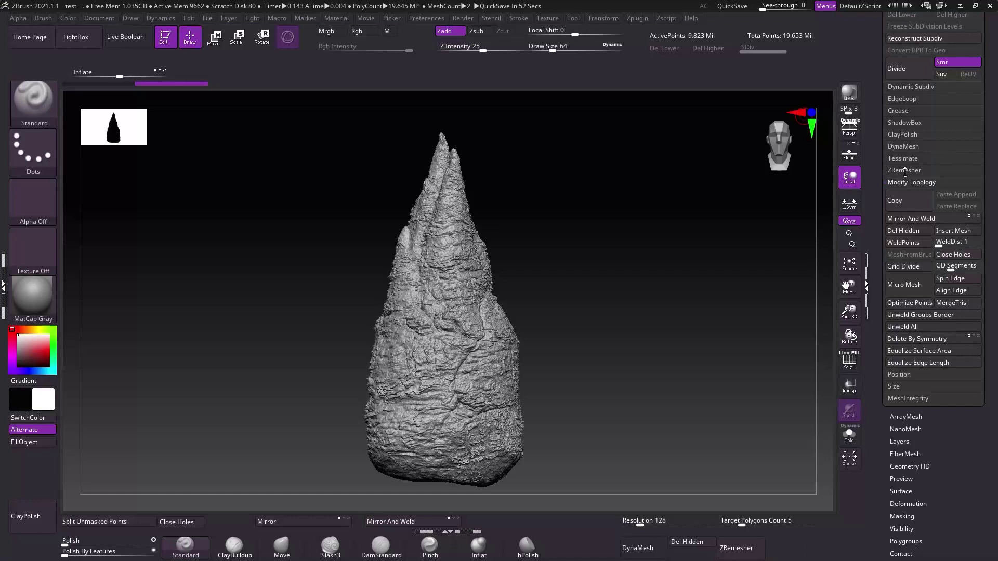
# - Set the target polygons count to 20 and run ZRemesher on the Remeshed UVS subtool
pyautogui.click(905, 171)
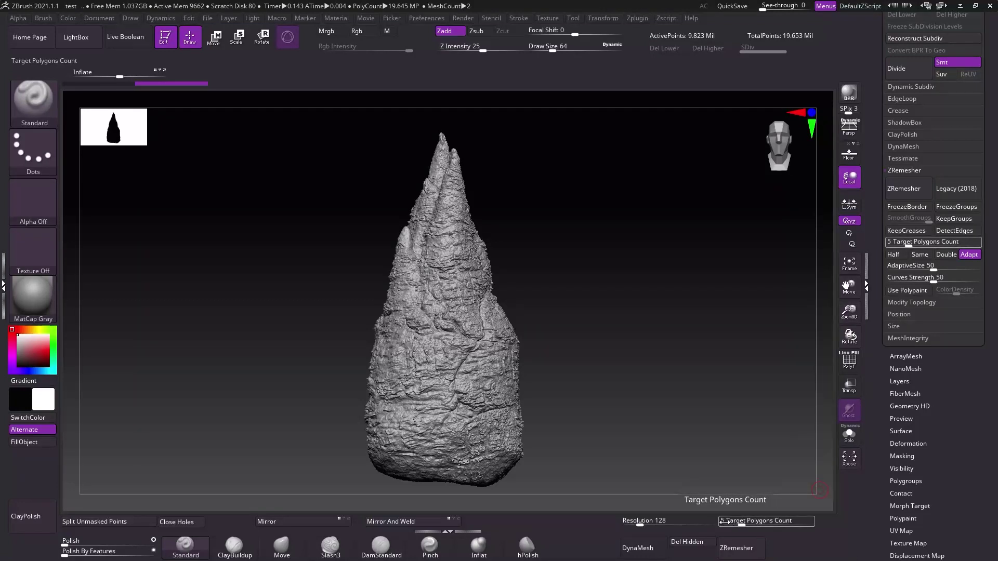
pyautogui.click(729, 520)
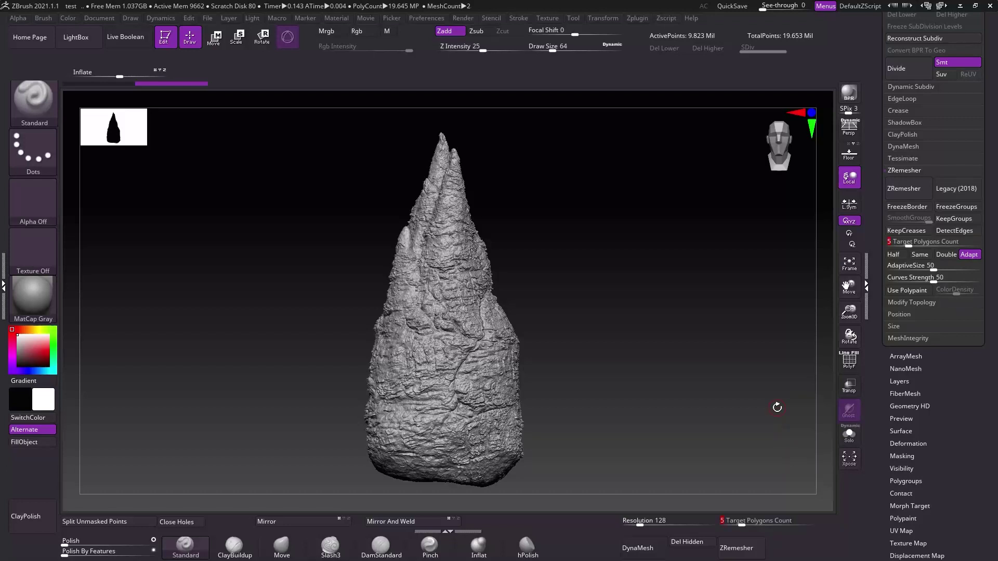
pyautogui.write('20')
pyautogui.press('Return')
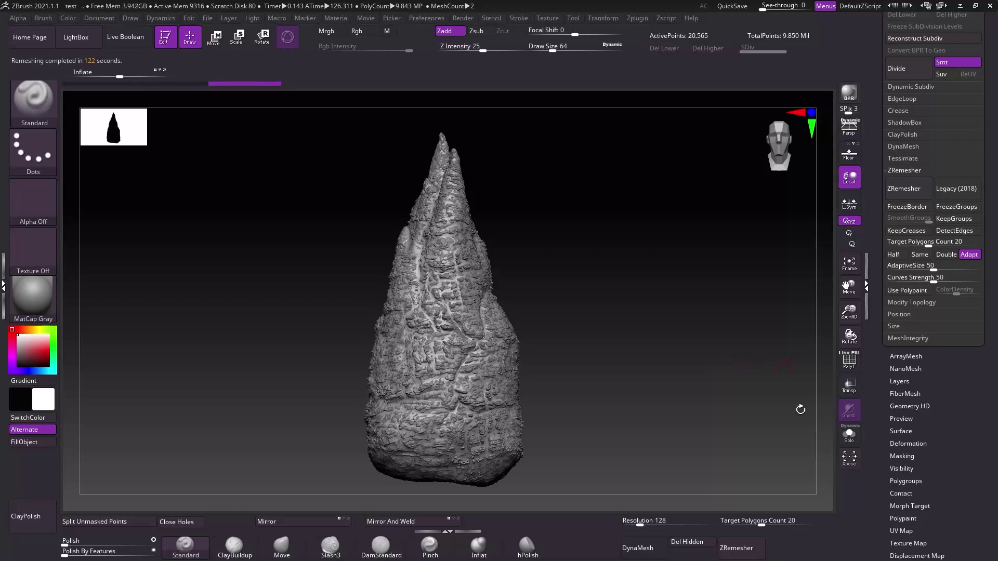
# - Isolate the remeshed rock in Solo mode and display its polyframe to inspect the new topology
pyautogui.click(849, 434)
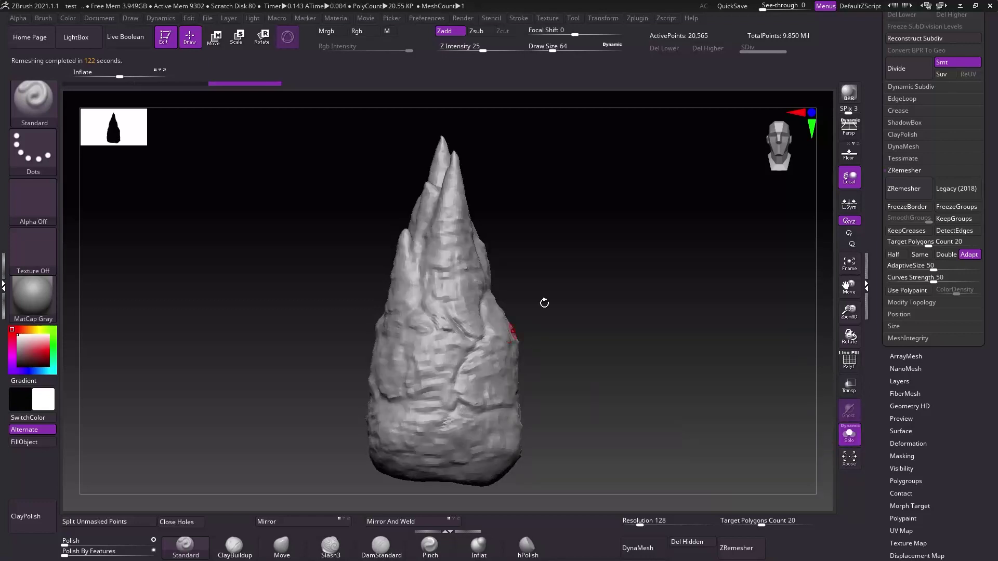
pyautogui.moveTo(544, 267)
pyautogui.mouseDown()
pyautogui.moveTo(587, 276)
pyautogui.moveTo(620, 310)
pyautogui.moveTo(630, 287)
pyautogui.moveTo(691, 274)
pyautogui.moveTo(704, 294)
pyautogui.mouseUp()
pyautogui.hotkey('shift', 'f')
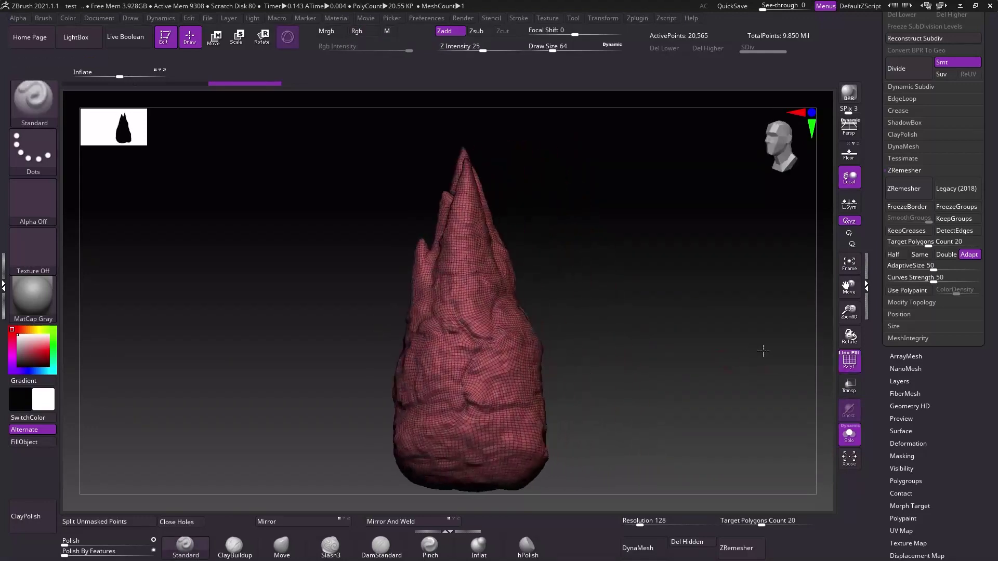
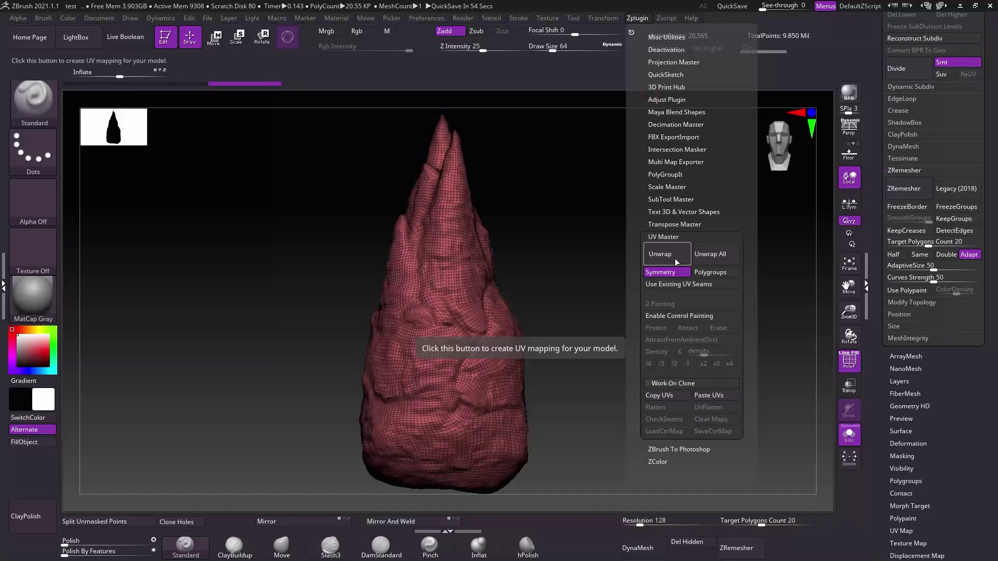
# - Unwrap the remeshed rock with UV Master's Symmetry option active and view its flattened UV layout
pyautogui.click(675, 262)
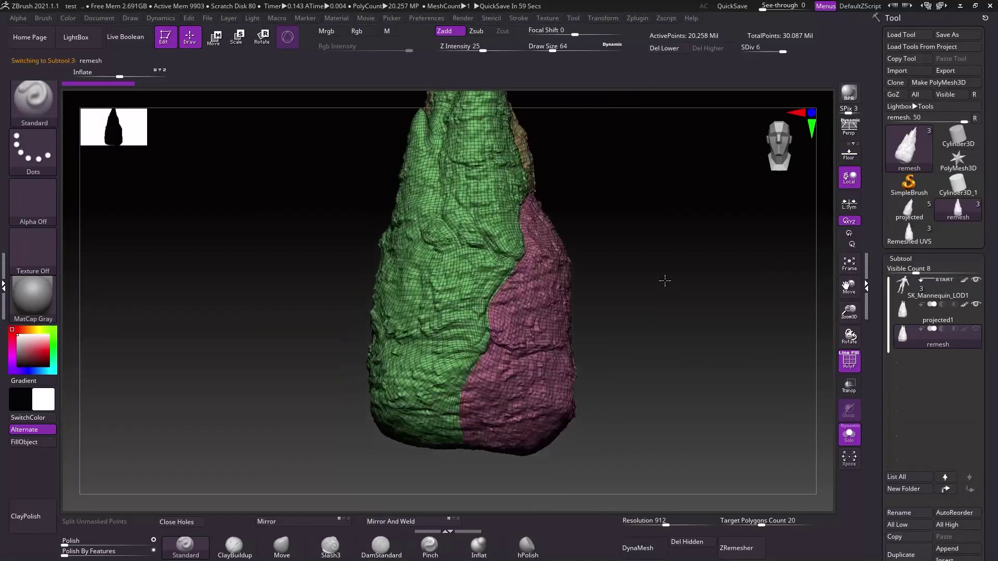
pyautogui.keyDown('alt'); pyautogui.moveTo(650, 306); pyautogui.dragTo(614, 343); pyautogui.keyUp('alt')
pyautogui.moveTo(691, 272); pyautogui.dragTo(628, 278)
# - Lower the polygrouped remesh subtool to subdivision level 1 and view its polygroups from several sides
pyautogui.moveTo(778, 47); pyautogui.dragTo(753, 49)
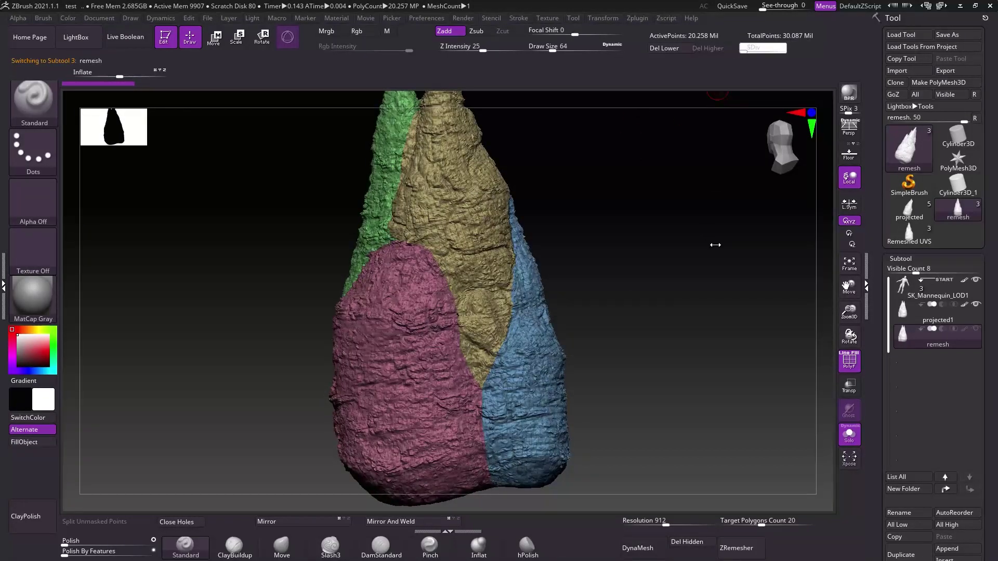
pyautogui.moveTo(718, 245); pyautogui.dragTo(629, 310)
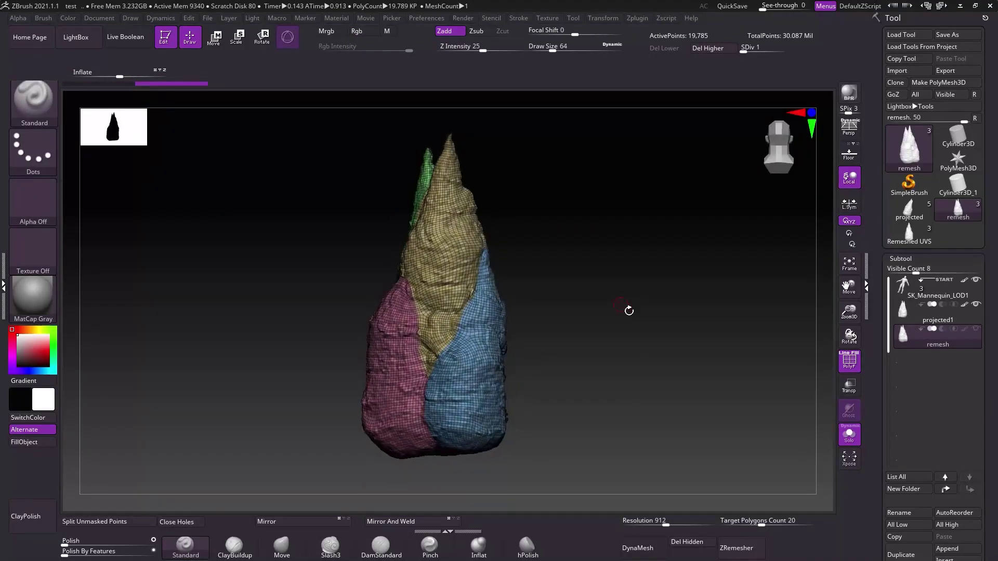
pyautogui.moveTo(477, 336); pyautogui.dragTo(426, 168)
pyautogui.moveTo(616, 301); pyautogui.dragTo(634, 281)
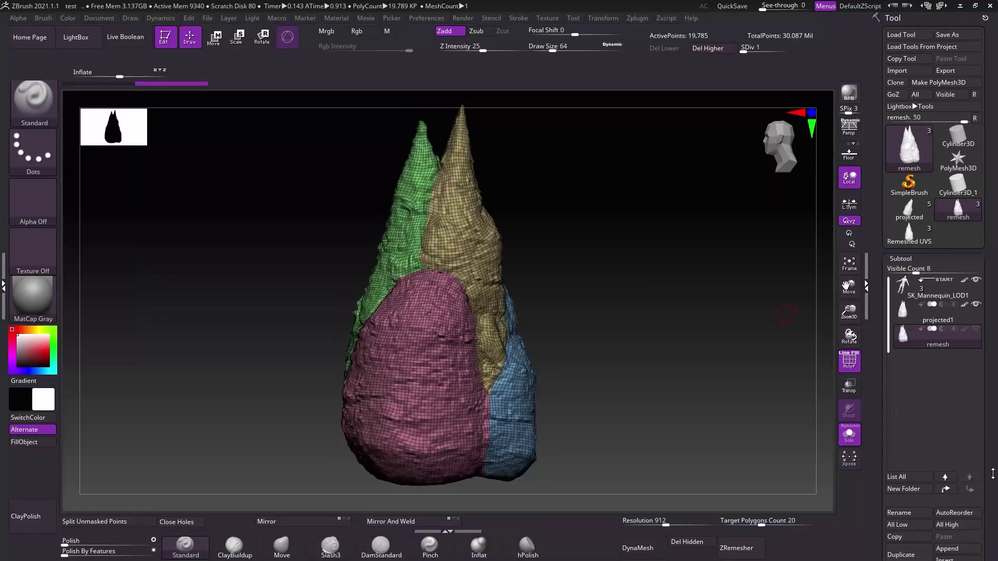
# - Check the KeepGroups option in the ZRemesher settings and examine the topology along the rock's polygroup borders
pyautogui.scroll(-10, 934, 296)
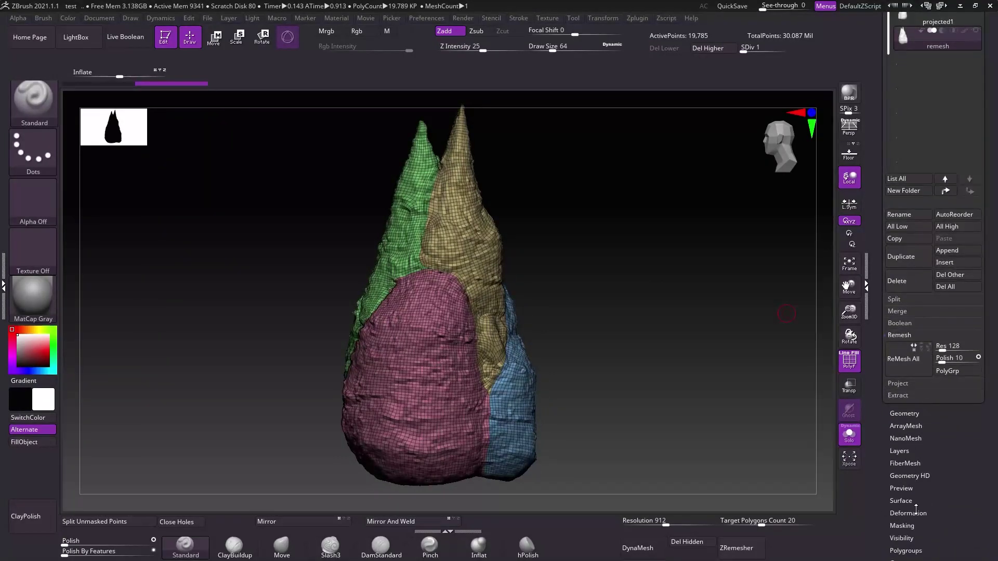
pyautogui.click(904, 414)
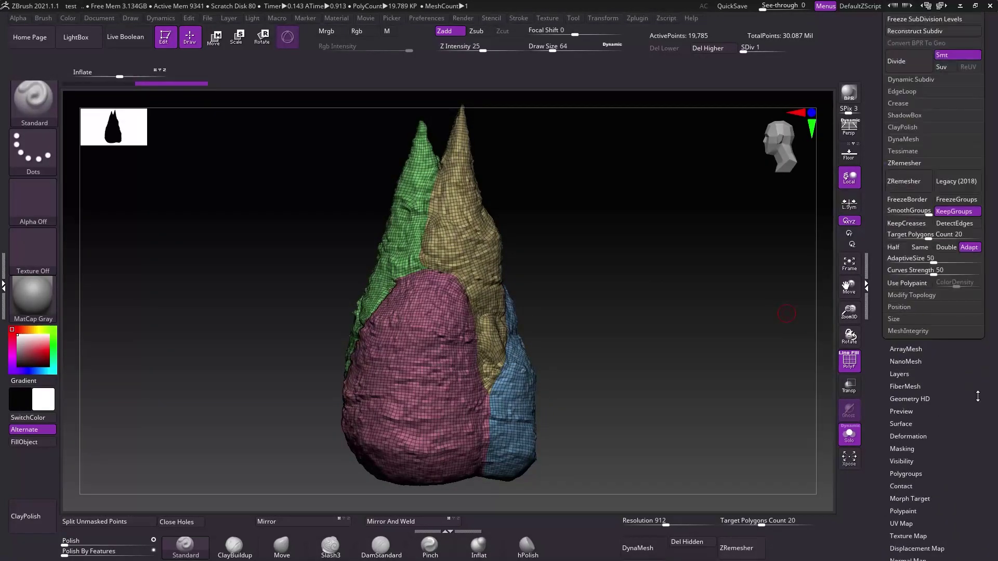
pyautogui.click(967, 228)
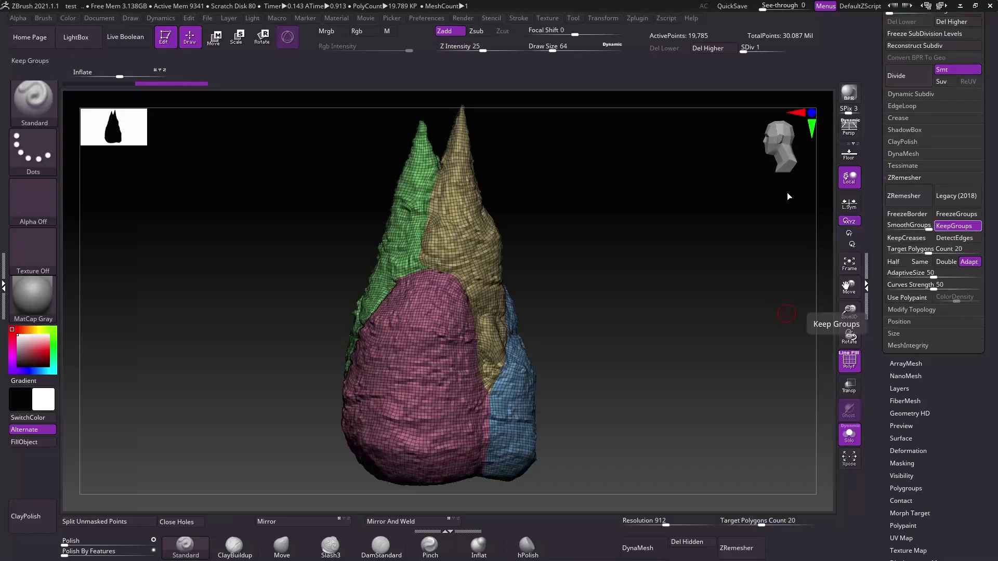
pyautogui.keyDown('alt'); pyautogui.moveTo(561, 264); pyautogui.dragTo(636, 286); pyautogui.keyUp('alt')
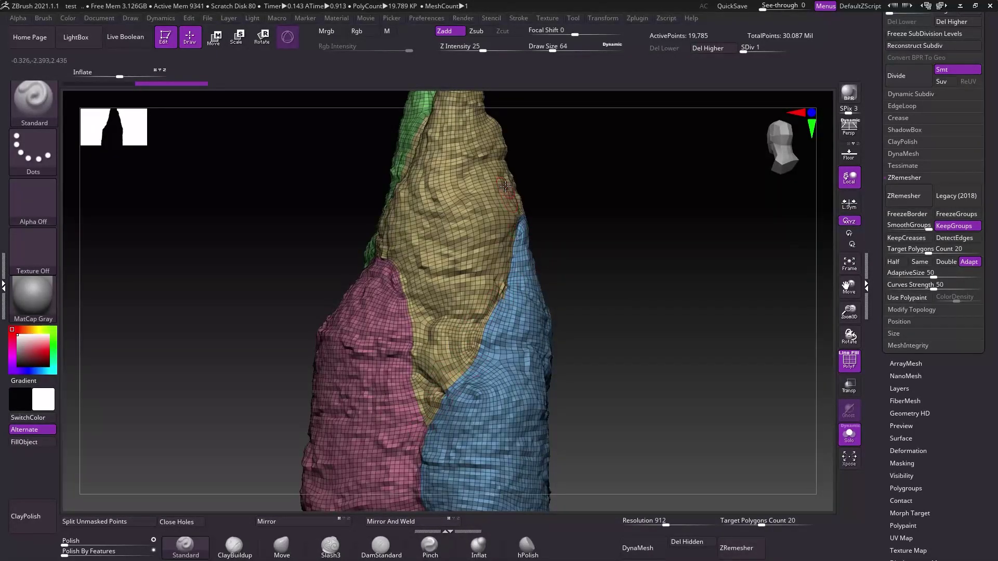
pyautogui.moveTo(665, 246); pyautogui.dragTo(682, 241, button='right')
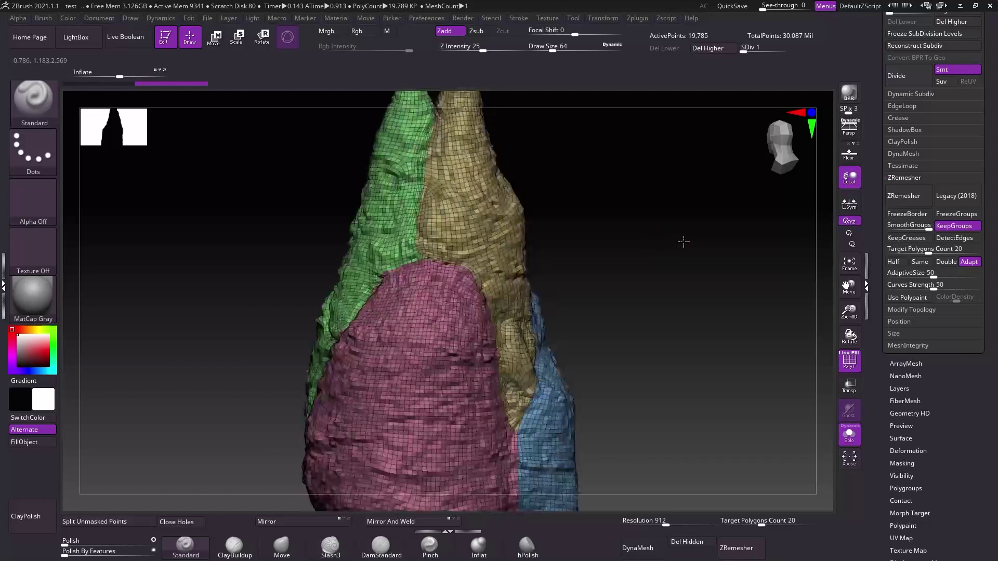
pyautogui.press('f')
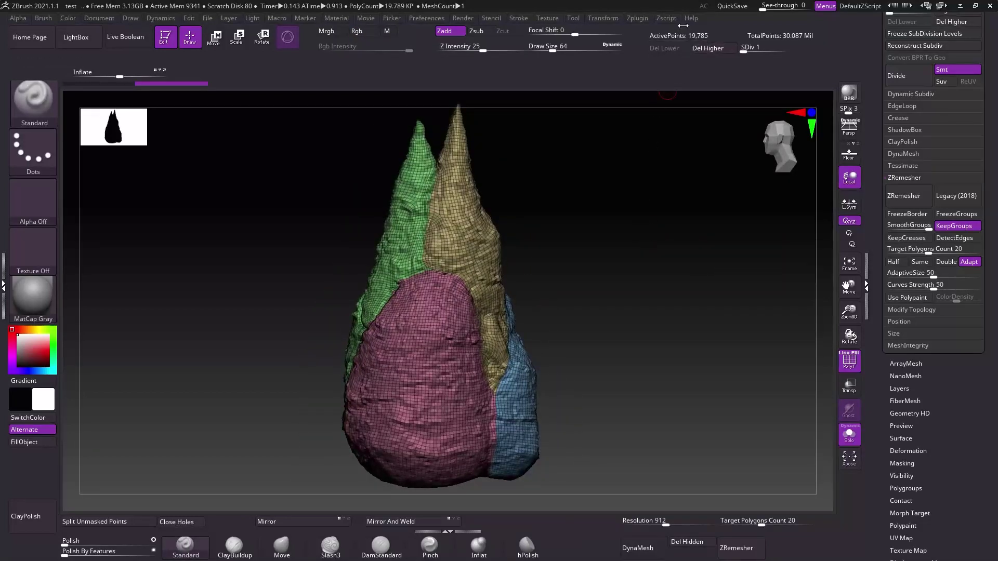
# - Enable Polygroups in UV Master for the remesh rock and flatten it to display its UV islands
pyautogui.click(638, 19)
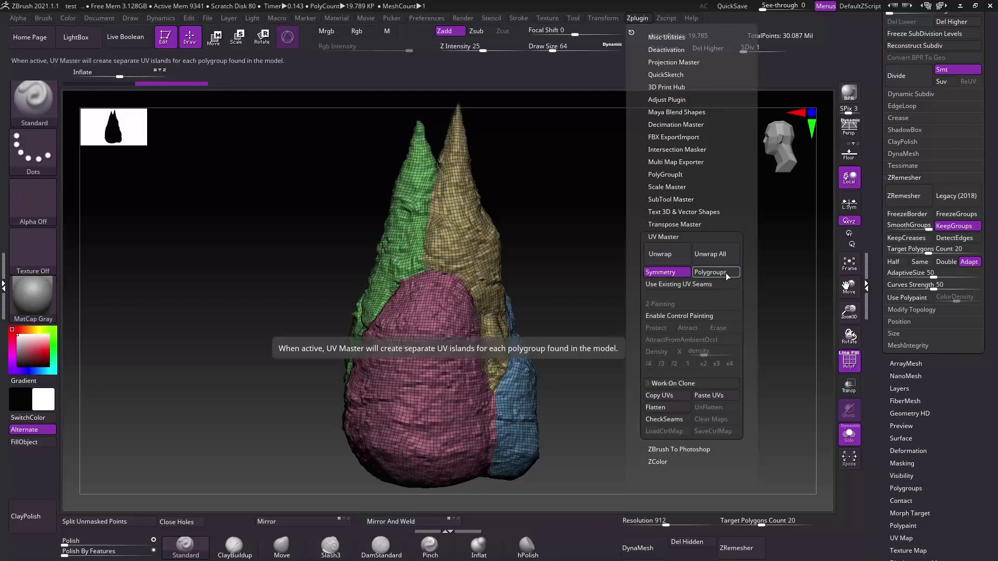
pyautogui.click(710, 273)
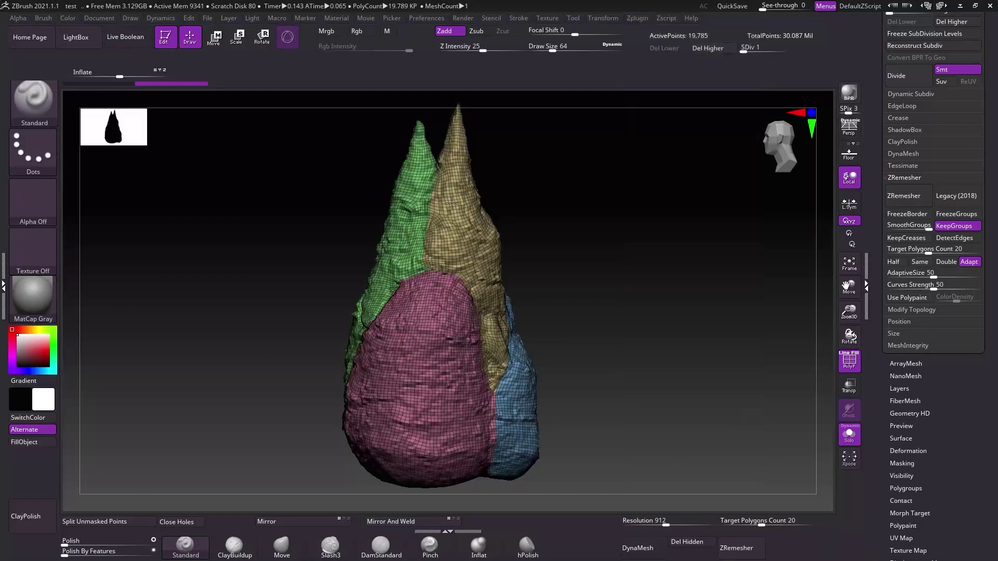
pyautogui.moveTo(642, 23)
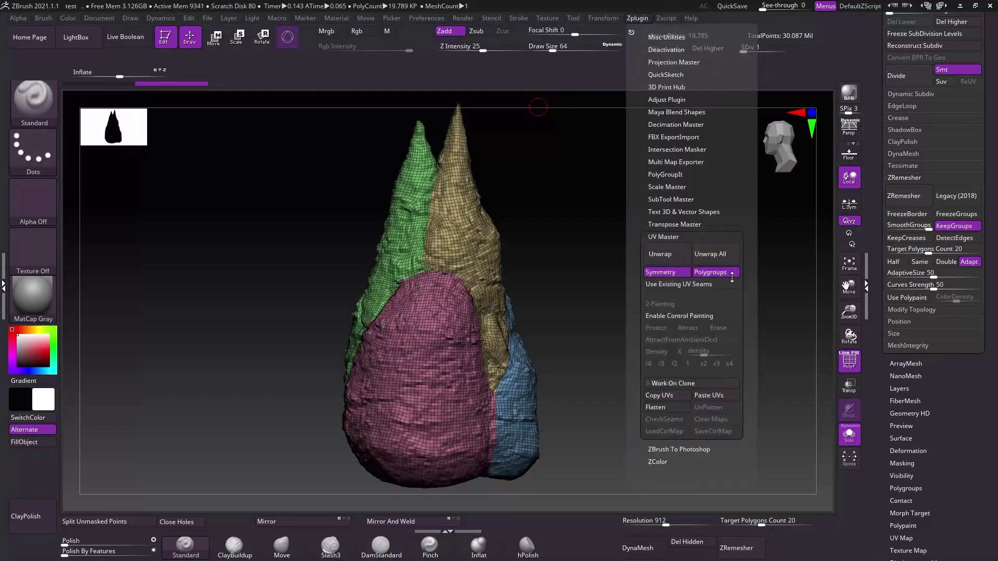
pyautogui.click(657, 408)
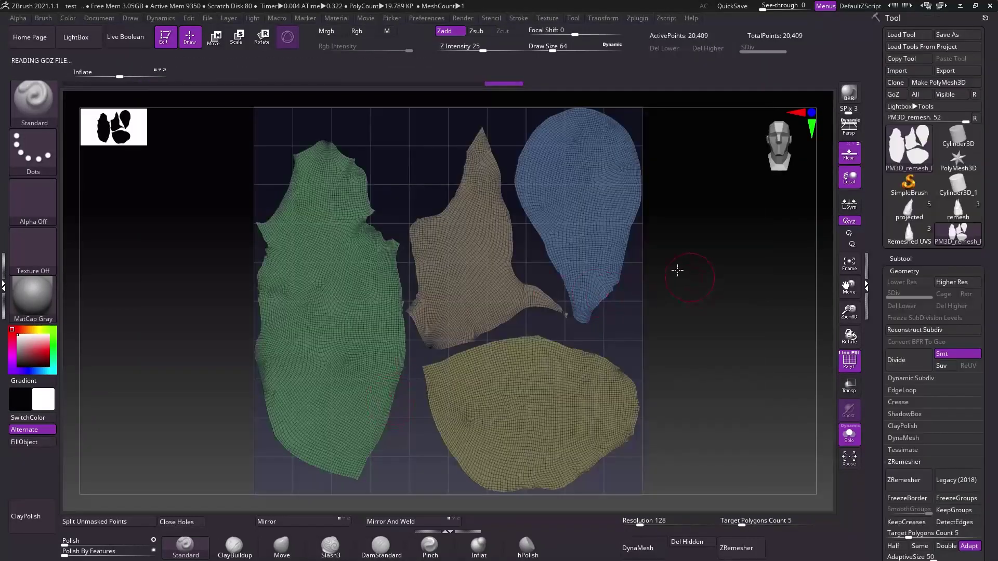
pyautogui.keyDown('alt'); pyautogui.moveTo(677, 270); pyautogui.dragTo(664, 262); pyautogui.keyUp('alt')
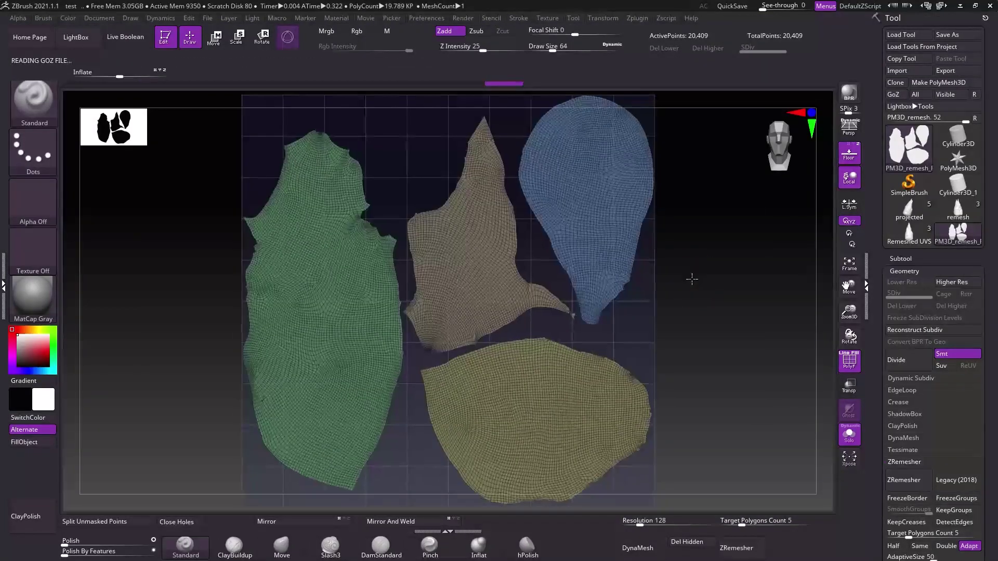
# - Isolate the blue UV island and mask all the other islands in the layout
pyautogui.keyDown('ctrl'); pyautogui.keyDown('shift'); pyautogui.click(579, 213); pyautogui.keyUp('shift'); pyautogui.keyUp('ctrl')
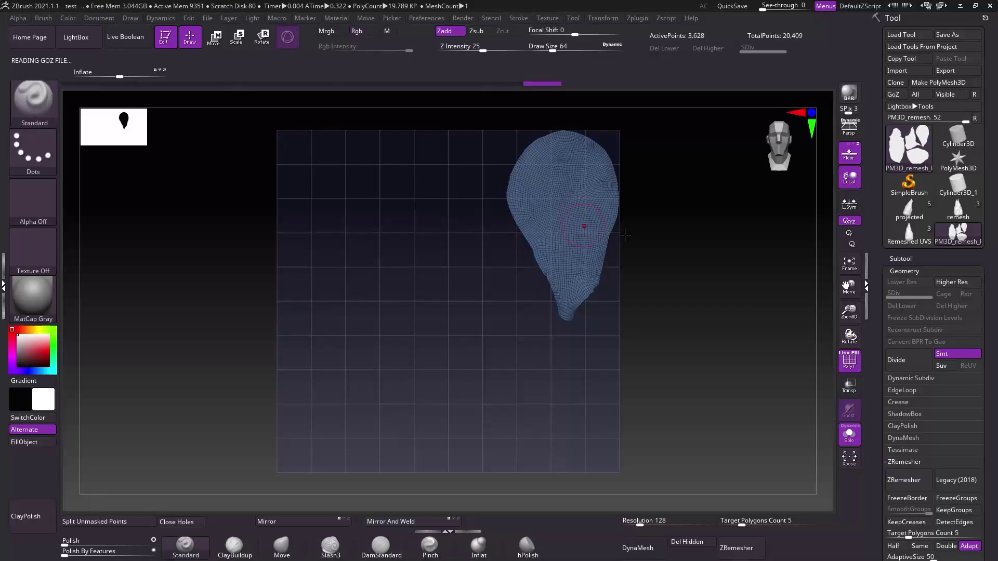
pyautogui.keyDown('ctrl'); pyautogui.click(681, 245); pyautogui.keyUp('ctrl')
pyautogui.keyDown('ctrl'); pyautogui.keyDown('shift'); pyautogui.click(679, 244); pyautogui.keyUp('shift'); pyautogui.keyUp('ctrl')
pyautogui.keyDown('ctrl'); pyautogui.click(680, 244); pyautogui.keyUp('ctrl')
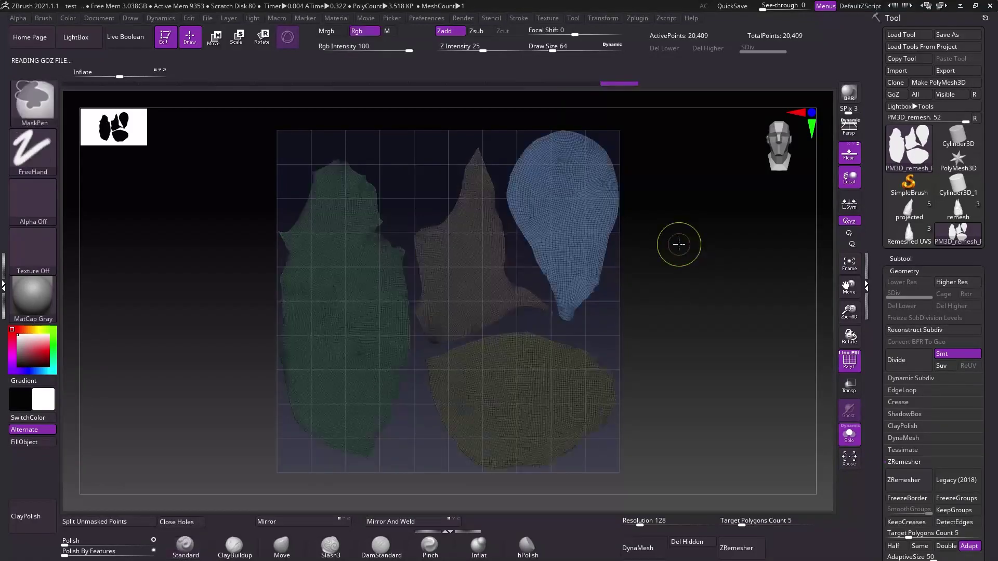
# - Move the blue UV island slightly inward from the tile's edges and clear the mask on the other islands
pyautogui.press('w')
pyautogui.moveTo(449, 239)
pyautogui.mouseDown()
pyautogui.moveTo(449, 225)
pyautogui.moveTo(449, 241)
pyautogui.mouseUp()
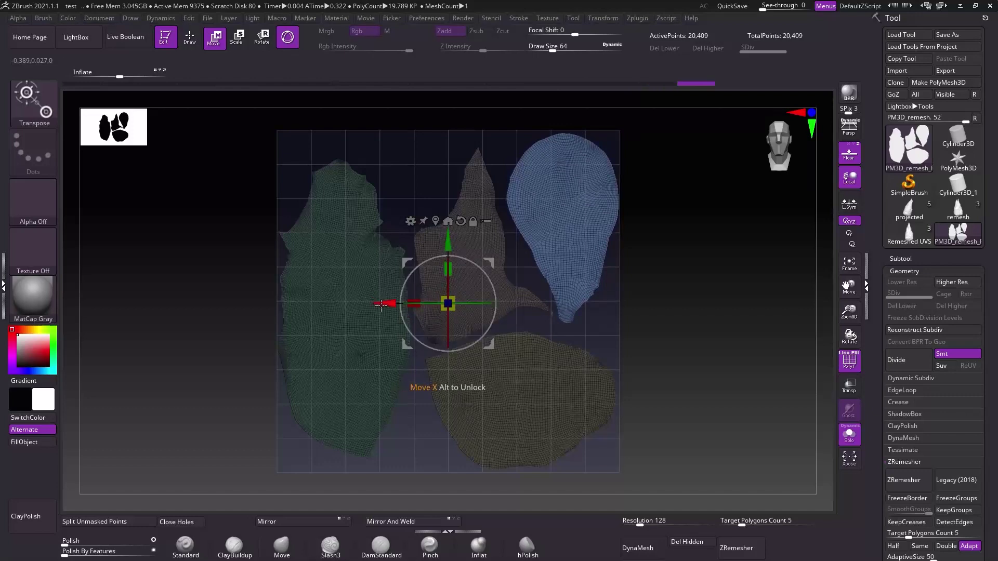
pyautogui.moveTo(382, 305); pyautogui.dragTo(378, 304)
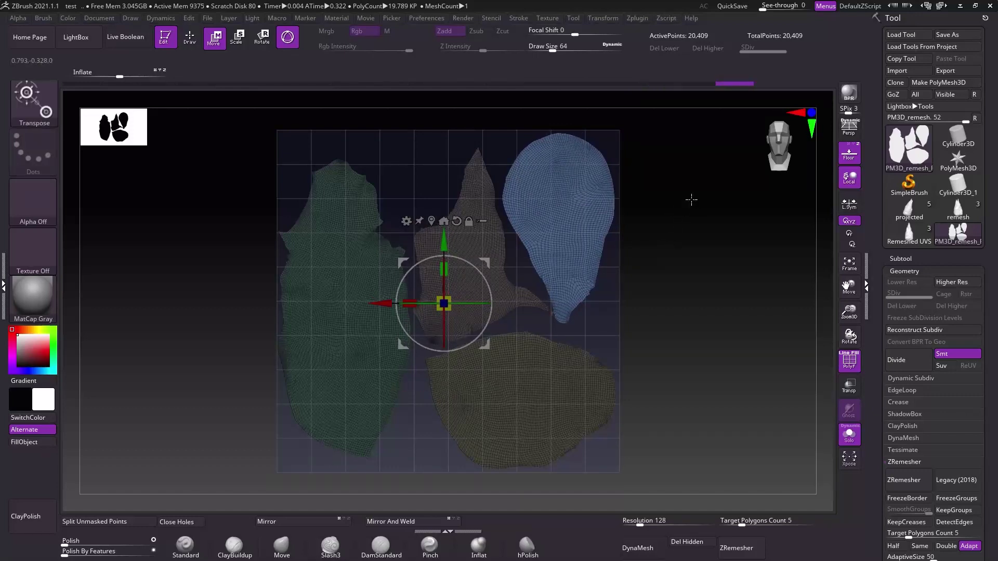
pyautogui.keyDown('ctrl'); pyautogui.moveTo(688, 209); pyautogui.dragTo(695, 199); pyautogui.keyUp('ctrl')
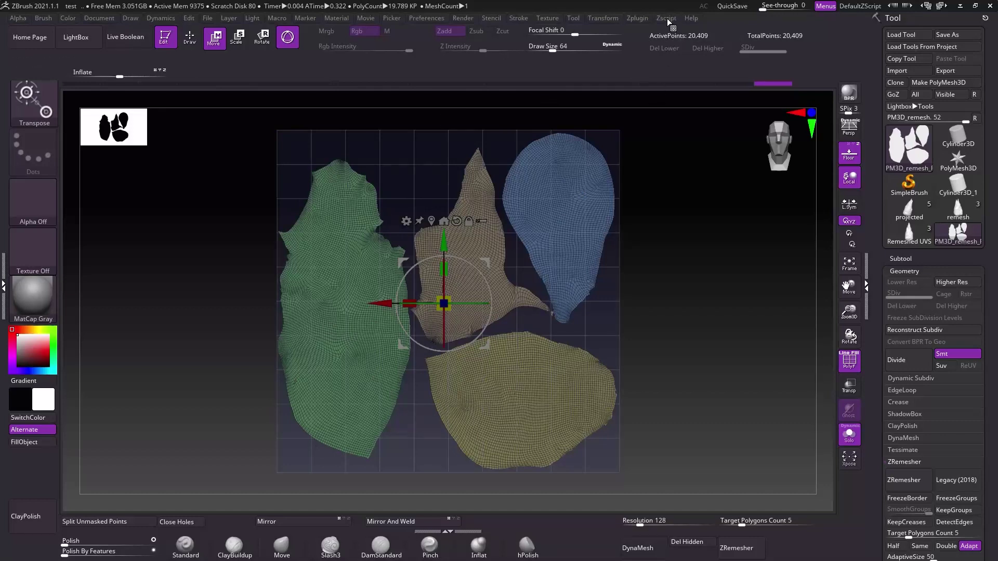
# - Unflatten the UV layout to return to the 3D rock
pyautogui.moveTo(647, 16)
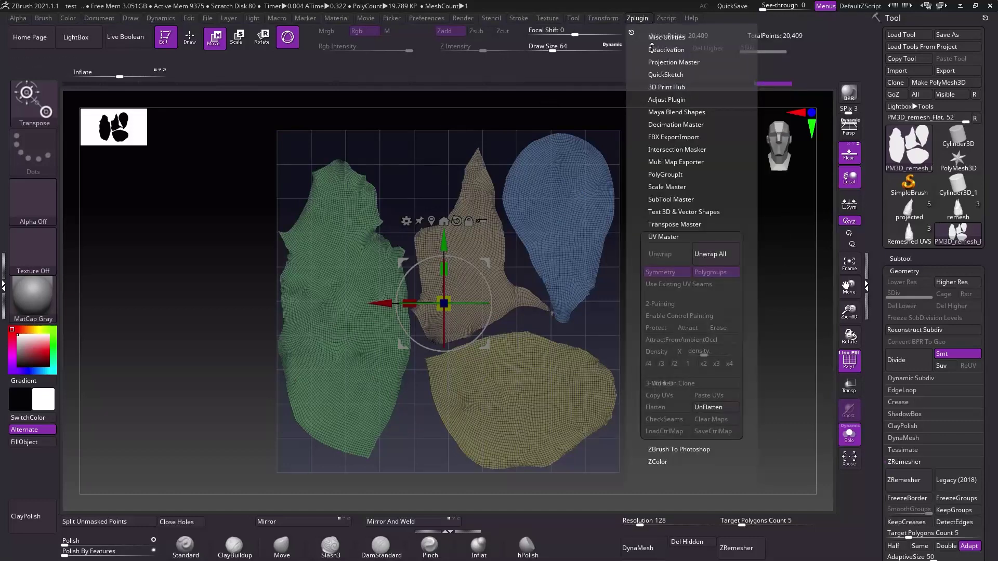
pyautogui.click(703, 407)
pyautogui.moveTo(527, 183)
pyautogui.mouseDown()
pyautogui.moveTo(601, 185)
pyautogui.moveTo(585, 173)
pyautogui.moveTo(547, 180)
pyautogui.mouseUp()
pyautogui.moveTo(477, 249); pyautogui.dragTo(516, 246)
# - Subdivide the Remeshed UVS rock once to level 2 and check its mesh density with the polyframe
pyautogui.hotkey('ctrl', 'd')
pyautogui.moveTo(609, 319); pyautogui.dragTo(632, 310)
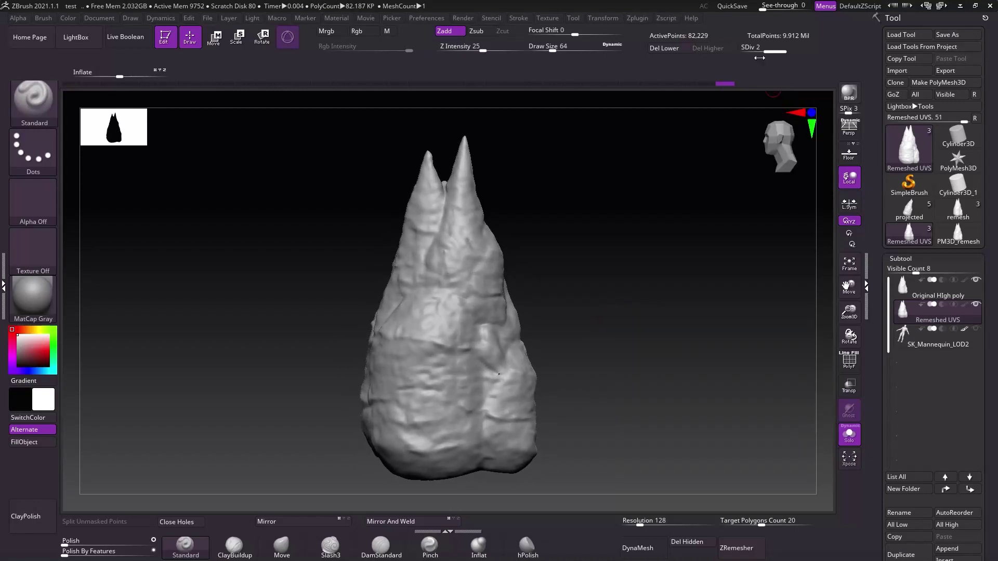
pyautogui.moveTo(568, 420); pyautogui.dragTo(499, 410)
pyautogui.click(857, 362)
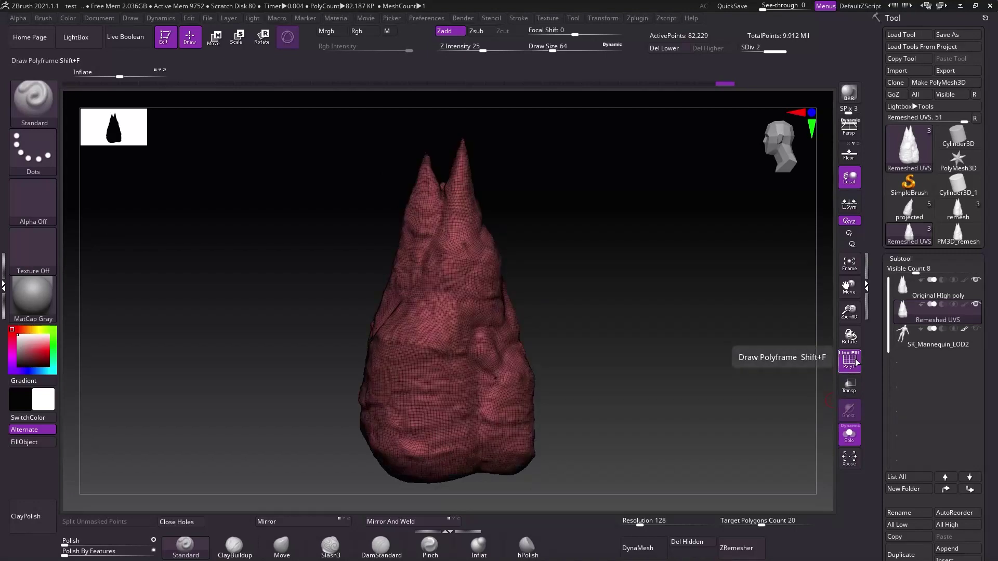
pyautogui.click(858, 362)
# - Examine the smooth subdivided rock from several sides and compare it with the Original HIgh poly subtool
pyautogui.moveTo(641, 361); pyautogui.dragTo(725, 416)
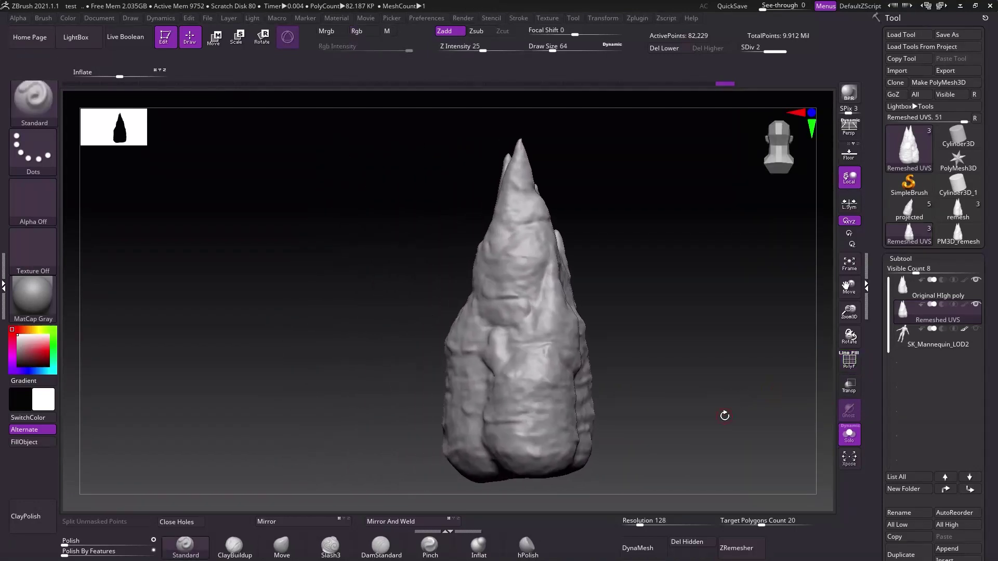
pyautogui.moveTo(663, 346)
pyautogui.mouseDown()
pyautogui.moveTo(702, 346)
pyautogui.moveTo(657, 346)
pyautogui.moveTo(673, 345)
pyautogui.mouseUp()
pyautogui.press('f')
pyautogui.keyDown('ctrl'); pyautogui.moveTo(673, 347); pyautogui.dragTo(662, 343, button='right'); pyautogui.keyUp('ctrl')
pyautogui.moveTo(661, 343); pyautogui.dragTo(667, 347)
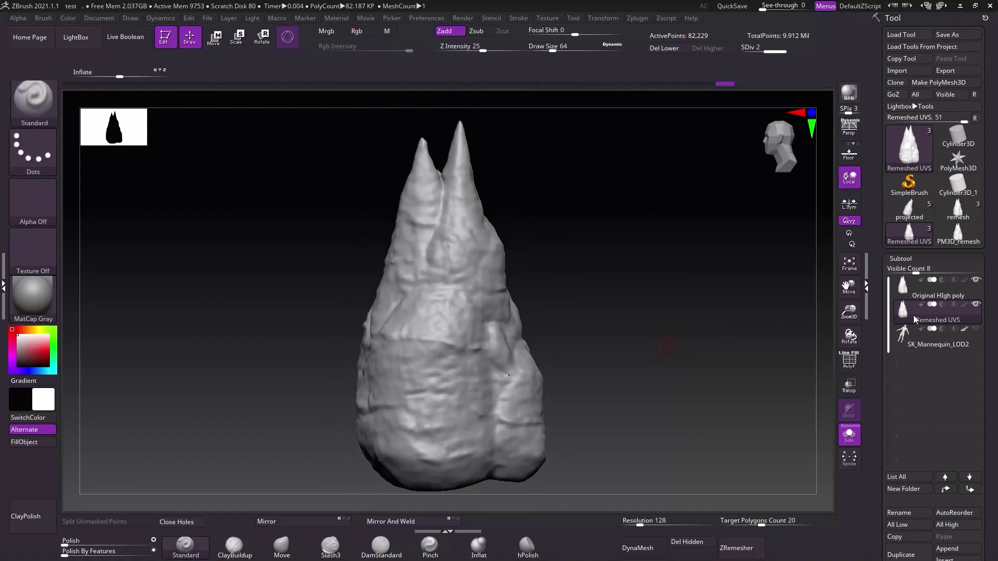
pyautogui.click(932, 289)
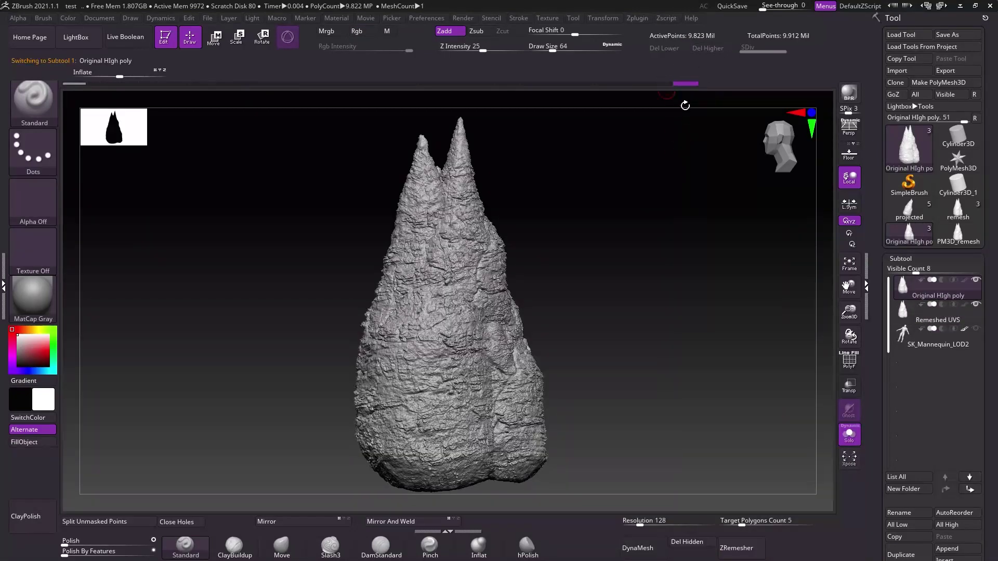
pyautogui.press('ctrl')
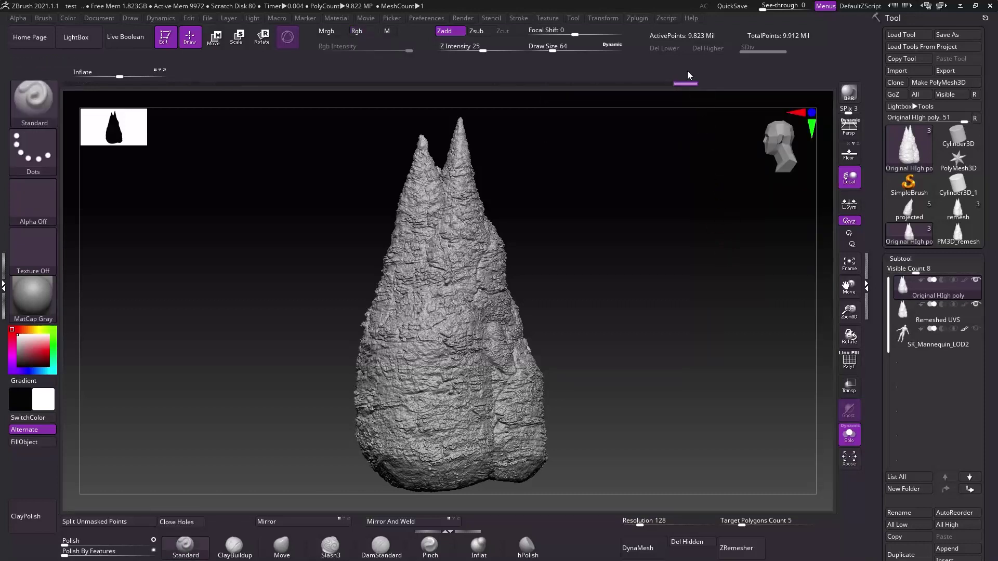
# - Project the Original HIgh poly rock's detail onto the Remeshed UVS subtool with ProjectAll
pyautogui.click(906, 304)
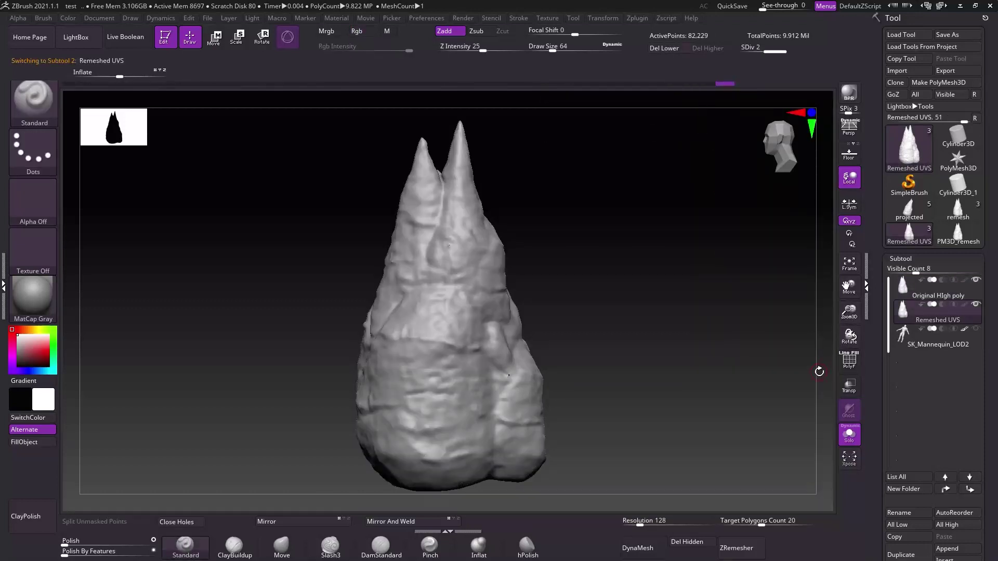
pyautogui.moveTo(993, 420); pyautogui.dragTo(991, 324)
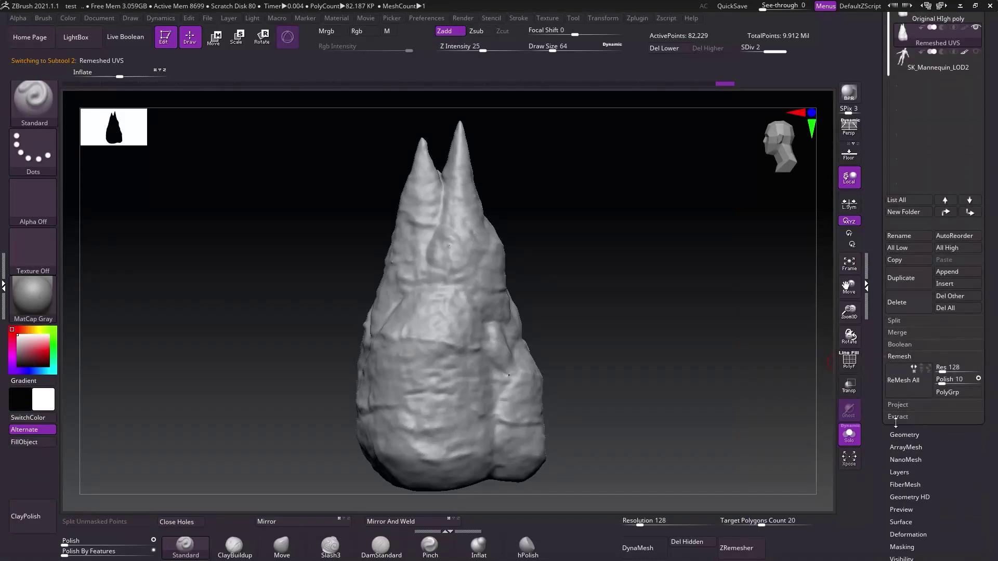
pyautogui.click(891, 405)
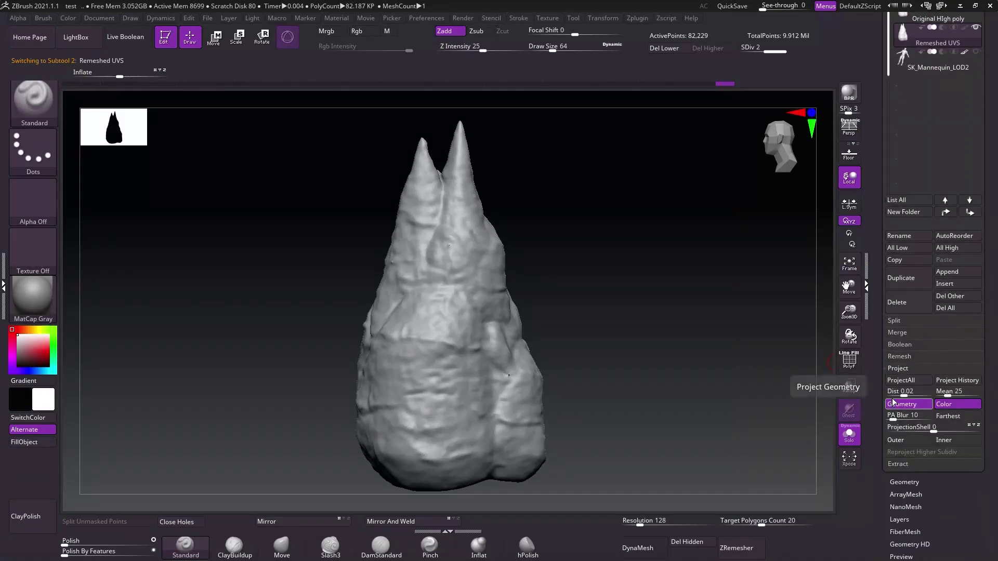
pyautogui.click(900, 380)
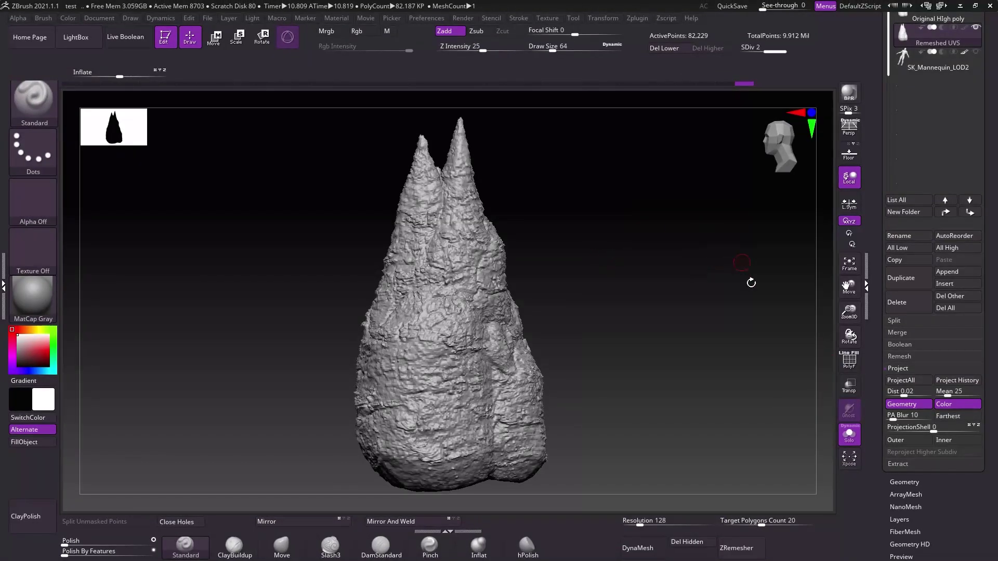
# - Inspect the projected surface detail all around the rock and compare it with the Original HIgh poly subtool
pyautogui.moveTo(705, 312); pyautogui.dragTo(660, 319, button='right')
pyautogui.moveTo(520, 323)
pyautogui.keyDown('ctrl'); pyautogui.mouseDown(button='right')
pyautogui.moveTo(570, 313)
pyautogui.moveTo(661, 266)
pyautogui.mouseUp(button='right'); pyautogui.keyUp('ctrl')
pyautogui.moveTo(661, 266)
pyautogui.mouseDown()
pyautogui.moveTo(697, 260)
pyautogui.moveTo(697, 278)
pyautogui.moveTo(614, 256)
pyautogui.moveTo(655, 256)
pyautogui.moveTo(649, 265)
pyautogui.moveTo(587, 265)
pyautogui.moveTo(572, 227)
pyautogui.moveTo(574, 256)
pyautogui.moveTo(553, 236)
pyautogui.moveTo(634, 297)
pyautogui.moveTo(480, 203)
pyautogui.moveTo(655, 280)
pyautogui.moveTo(631, 292)
pyautogui.moveTo(559, 256)
pyautogui.moveTo(572, 253)
pyautogui.mouseUp()
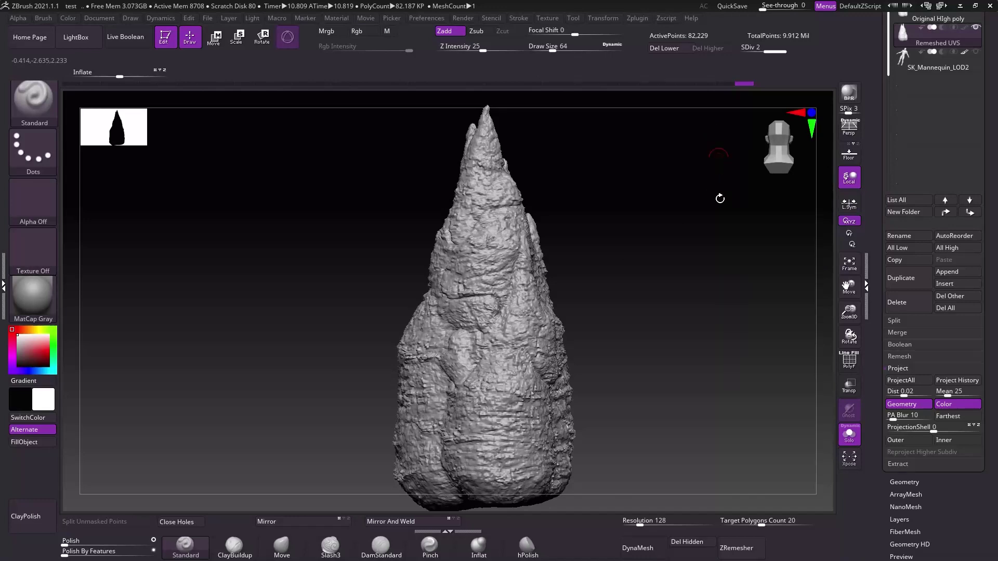
pyautogui.moveTo(677, 221); pyautogui.dragTo(635, 242)
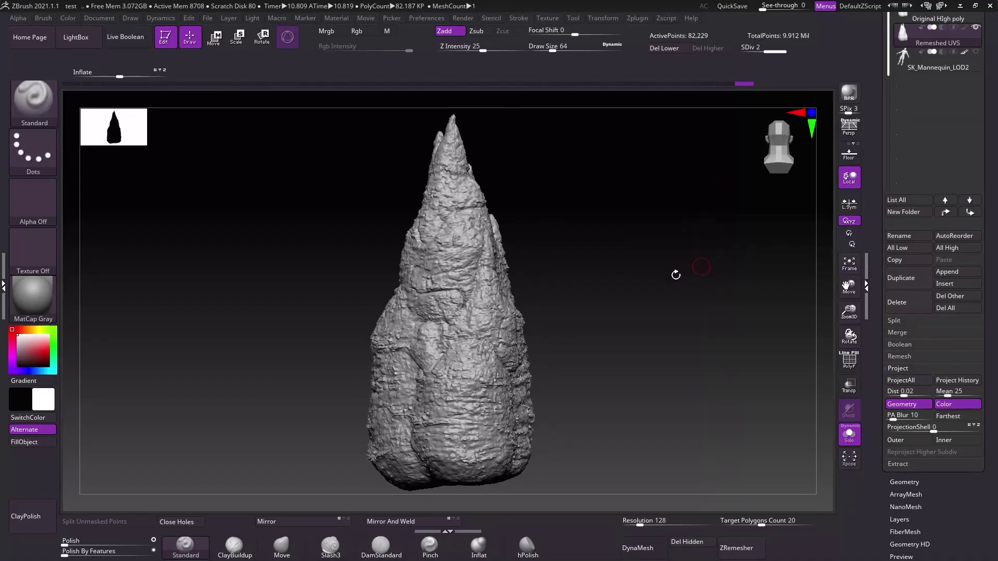
pyautogui.moveTo(551, 259); pyautogui.dragTo(575, 265)
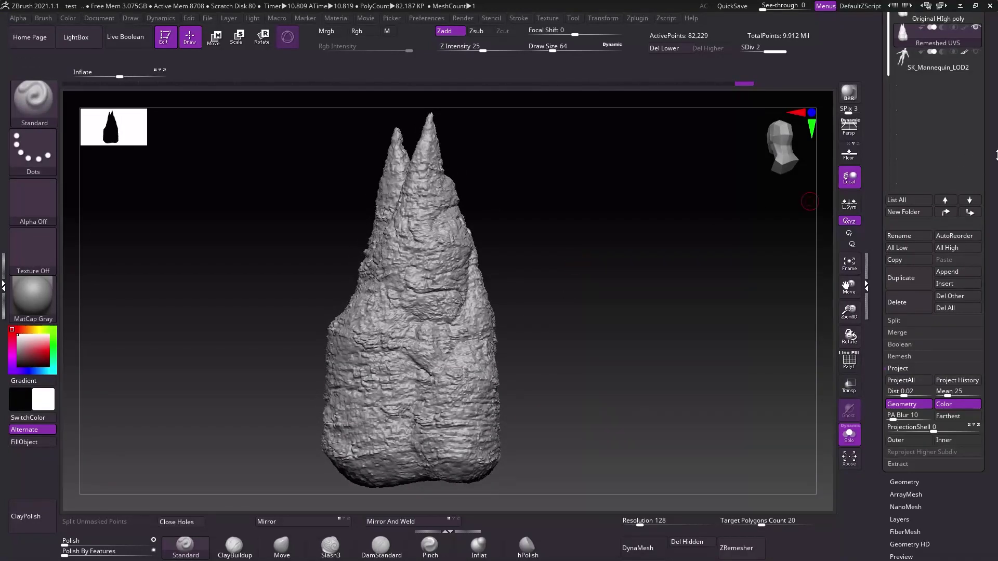
pyautogui.moveTo(996, 154); pyautogui.dragTo(995, 224)
pyautogui.click(902, 246)
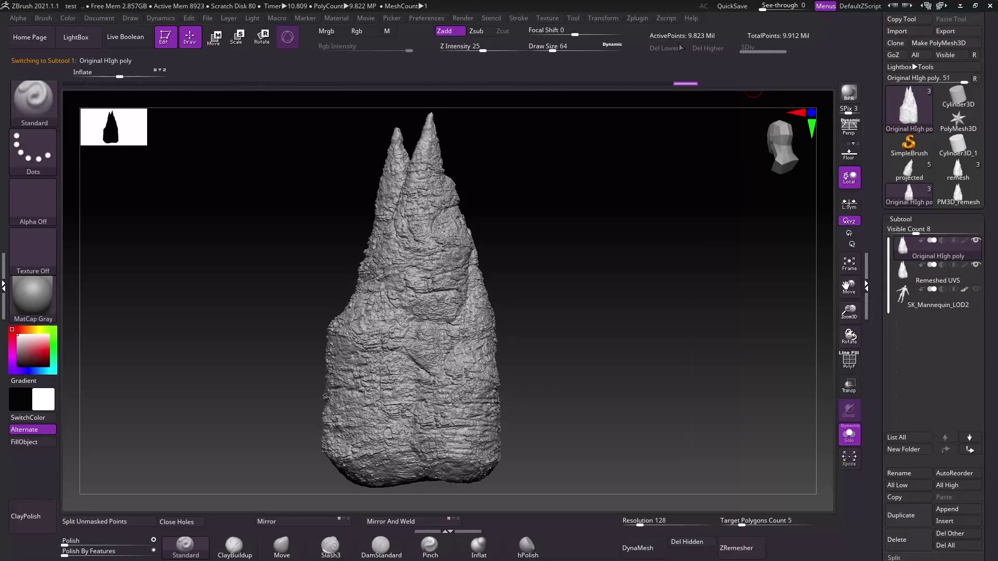
# - Select the Remeshed UVS subtool and subdivide it three more times
pyautogui.click(903, 271)
pyautogui.hotkey('ctrl', 'd')
pyautogui.hotkey('ctrl', 'd')
pyautogui.hotkey('ctrl', 'd')
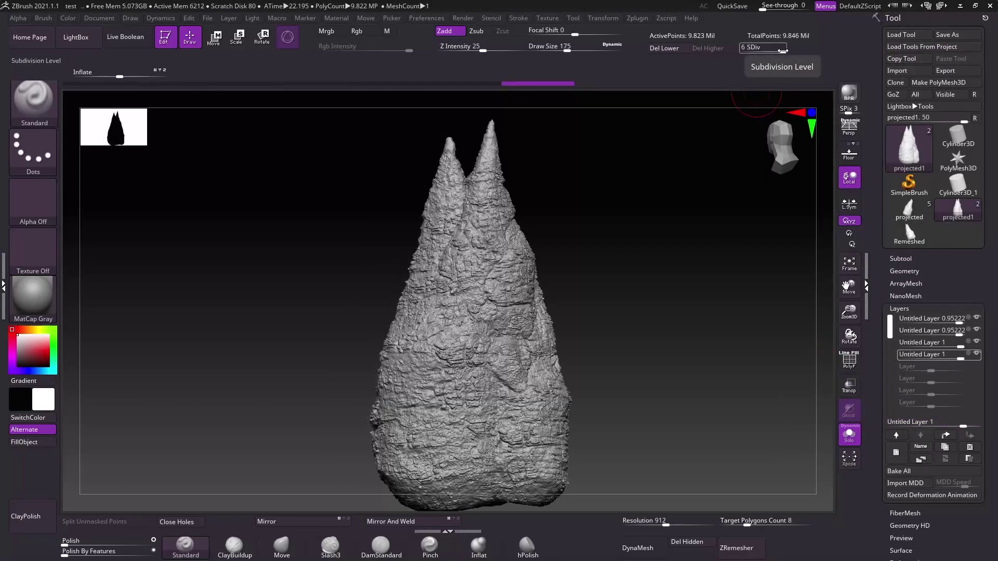
# - Compare the rock's surface detail at subdivision level 3 with subdivision level 6
pyautogui.moveTo(782, 51); pyautogui.dragTo(765, 46)
pyautogui.keyDown('alt'); pyautogui.moveTo(579, 259); pyautogui.dragTo(596, 271); pyautogui.keyUp('alt')
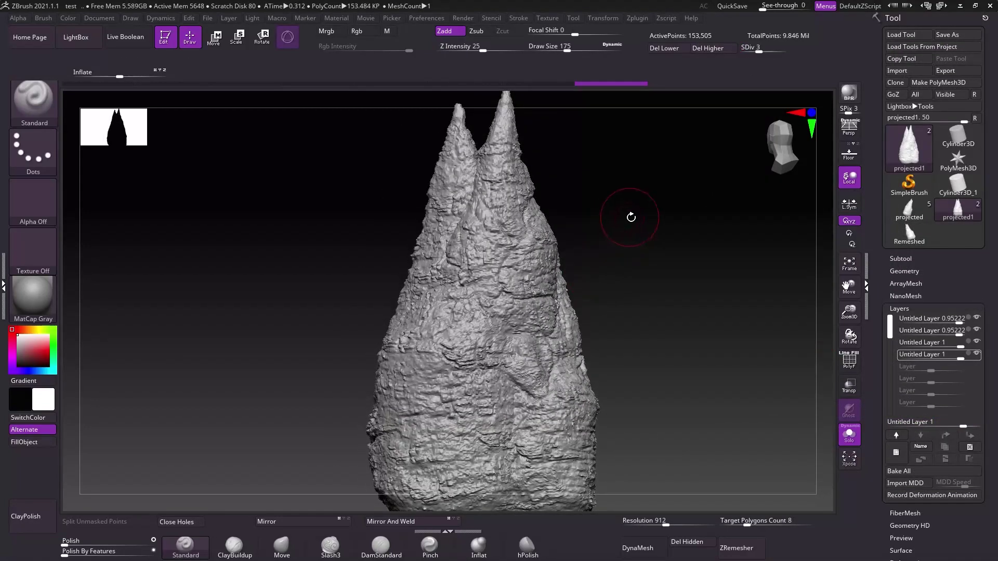
pyautogui.moveTo(657, 274); pyautogui.dragTo(396, 257)
pyautogui.moveTo(566, 301)
pyautogui.mouseDown()
pyautogui.moveTo(630, 307)
pyautogui.moveTo(584, 294)
pyautogui.moveTo(548, 254)
pyautogui.moveTo(592, 262)
pyautogui.moveTo(579, 250)
pyautogui.moveTo(689, 294)
pyautogui.moveTo(730, 178)
pyautogui.mouseUp()
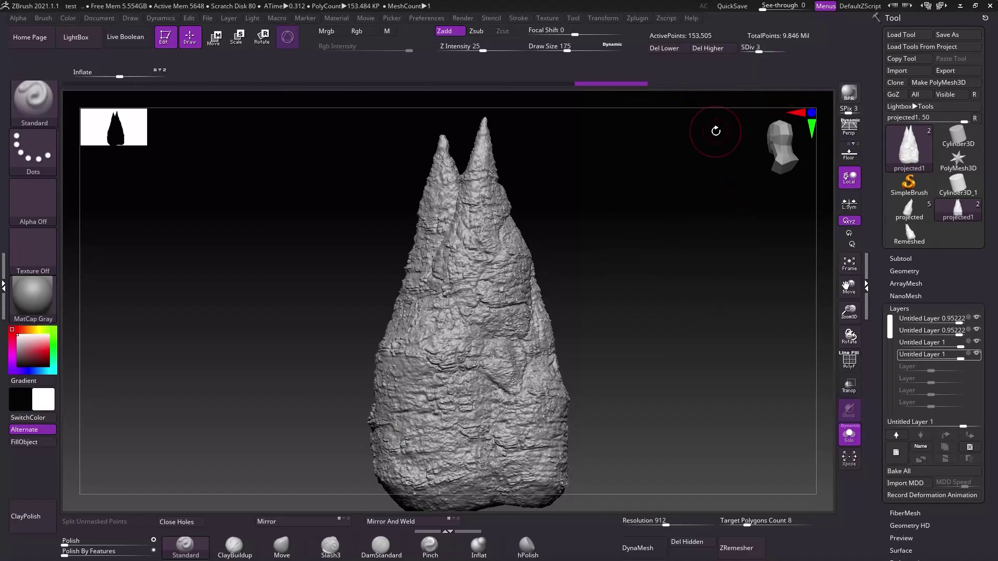
pyautogui.press('d')
pyautogui.press('d')
pyautogui.press('d')
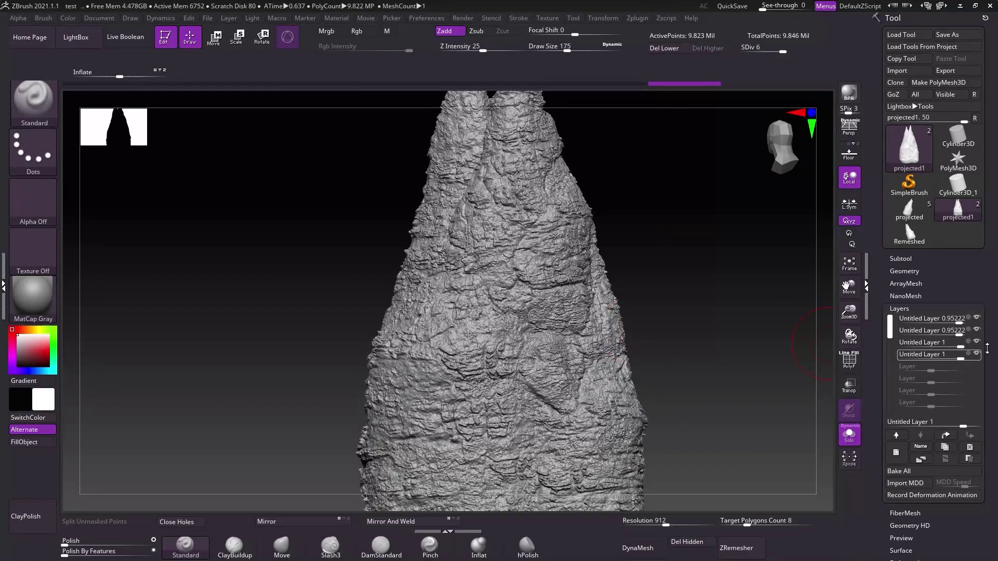
# - Hide and reshow the last sculpt layer to compare its effect, and inspect the rock's detail at subdivision level 6
pyautogui.click(978, 354)
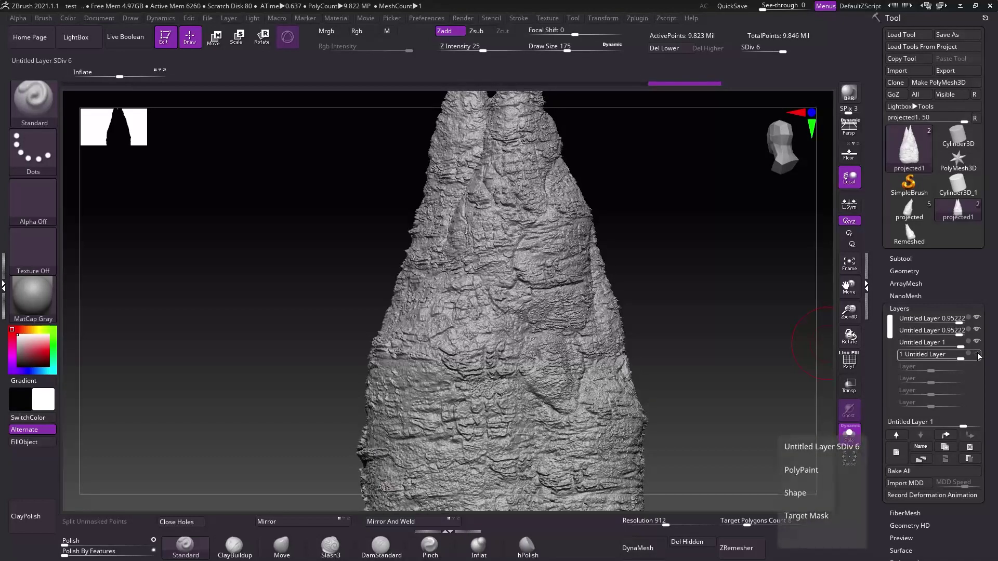
pyautogui.click(978, 355)
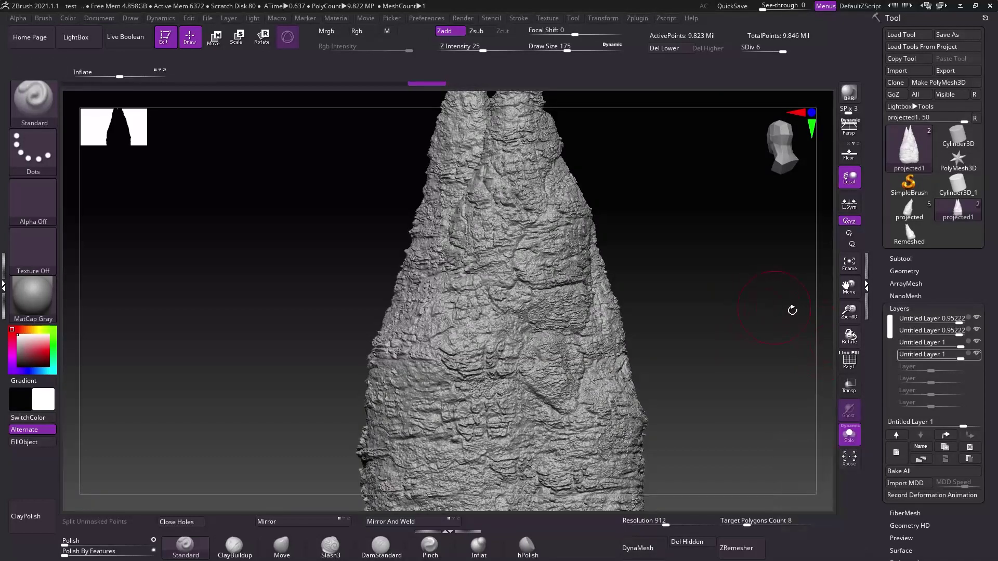
pyautogui.moveTo(740, 314); pyautogui.dragTo(717, 319)
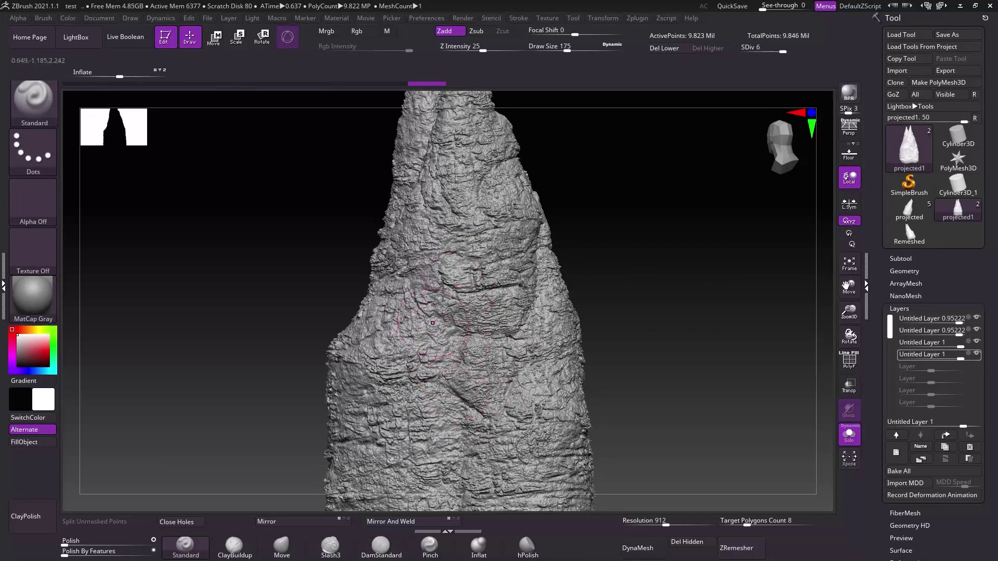
pyautogui.moveTo(688, 279)
pyautogui.mouseDown()
pyautogui.moveTo(704, 276)
pyautogui.moveTo(749, 331)
pyautogui.moveTo(678, 308)
pyautogui.moveTo(664, 318)
pyautogui.mouseUp()
pyautogui.moveTo(679, 316)
pyautogui.mouseDown()
pyautogui.moveTo(695, 314)
pyautogui.moveTo(571, 315)
pyautogui.moveTo(659, 330)
pyautogui.moveTo(628, 339)
pyautogui.moveTo(664, 310)
pyautogui.moveTo(664, 329)
pyautogui.moveTo(639, 316)
pyautogui.moveTo(646, 295)
pyautogui.mouseUp()
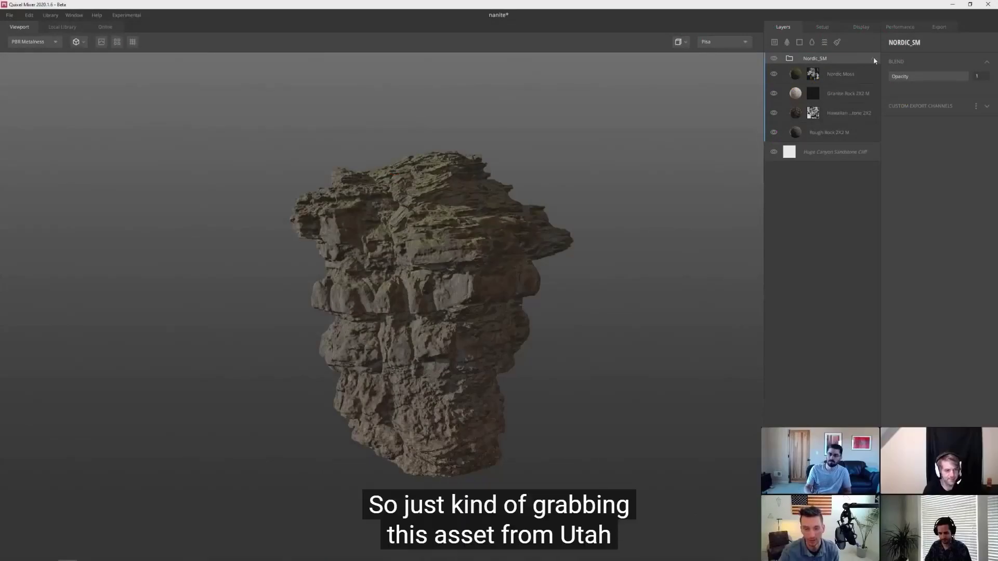
# - Switch to Quixel Mixer, collapse and hide the Nordic_SM layer group, and examine the bare sandstone cliff
pyautogui.click(873, 58)
pyautogui.click(774, 60)
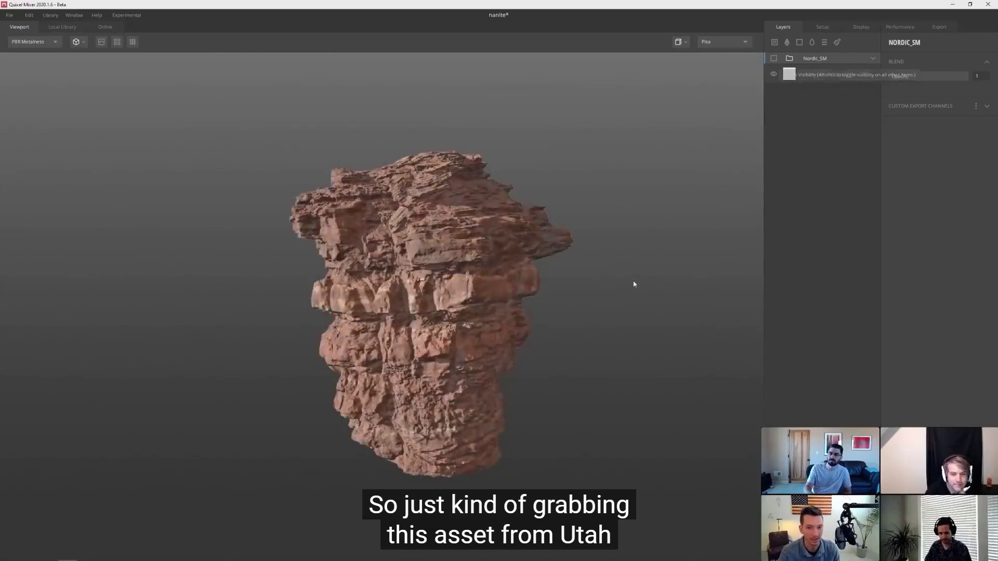
pyautogui.moveTo(481, 357); pyautogui.dragTo(159, 320)
pyautogui.keyDown('shift'); pyautogui.moveTo(159, 321); pyautogui.dragTo(391, 299, button='right'); pyautogui.keyUp('shift')
pyautogui.scroll(-5, 397, 321)
pyautogui.moveTo(391, 298); pyautogui.dragTo(508, 283)
pyautogui.scroll(4, 397, 322)
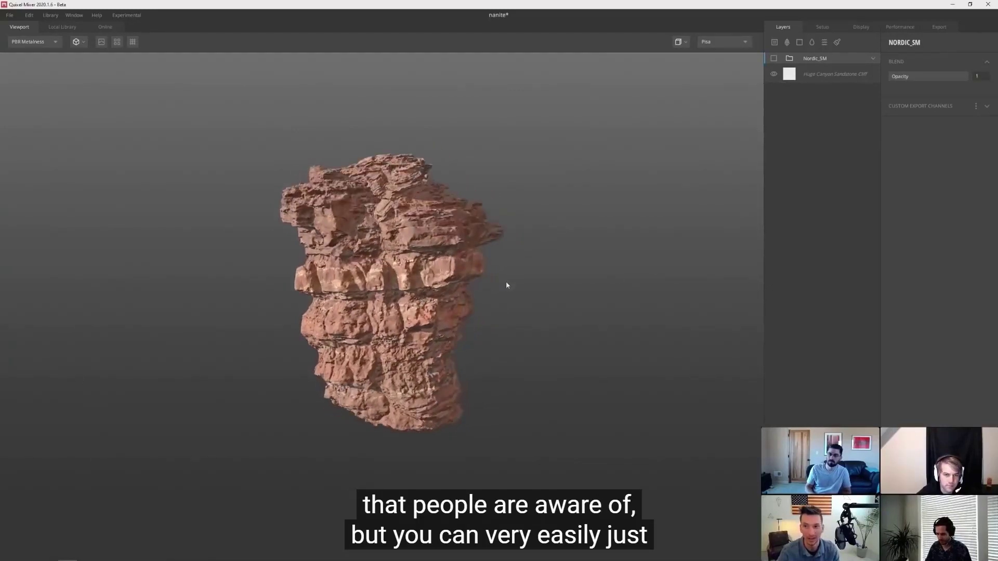
# - Show the Nordic_SM layer group again and examine the cliff with its layered materials
pyautogui.click(772, 58)
pyautogui.moveTo(363, 325); pyautogui.dragTo(412, 297)
pyautogui.scroll(2, 439, 291)
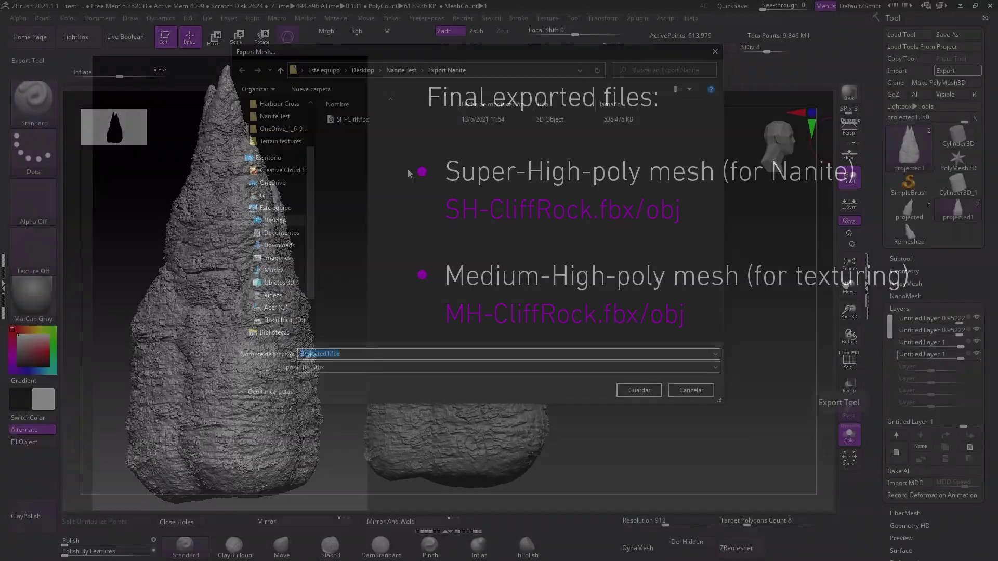
# - Switch to ZBrush and export the rock at subdivision level 4 as MH-Cliff in FBX format to the Export Nanite folder
pyautogui.write('MH-')
pyautogui.press('BackSpace')
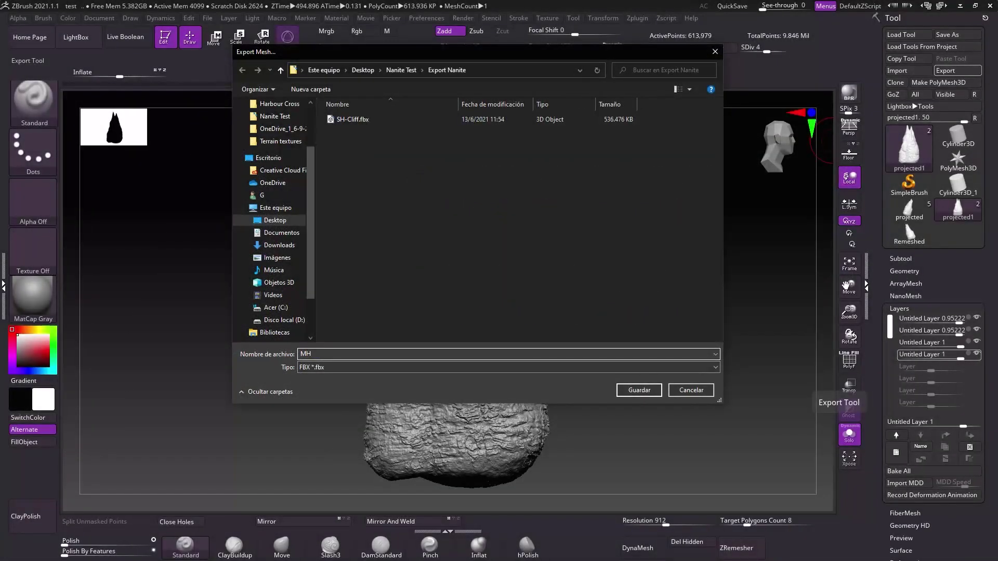
pyautogui.write('Cliff')
pyautogui.click(639, 390)
pyautogui.press('Return')
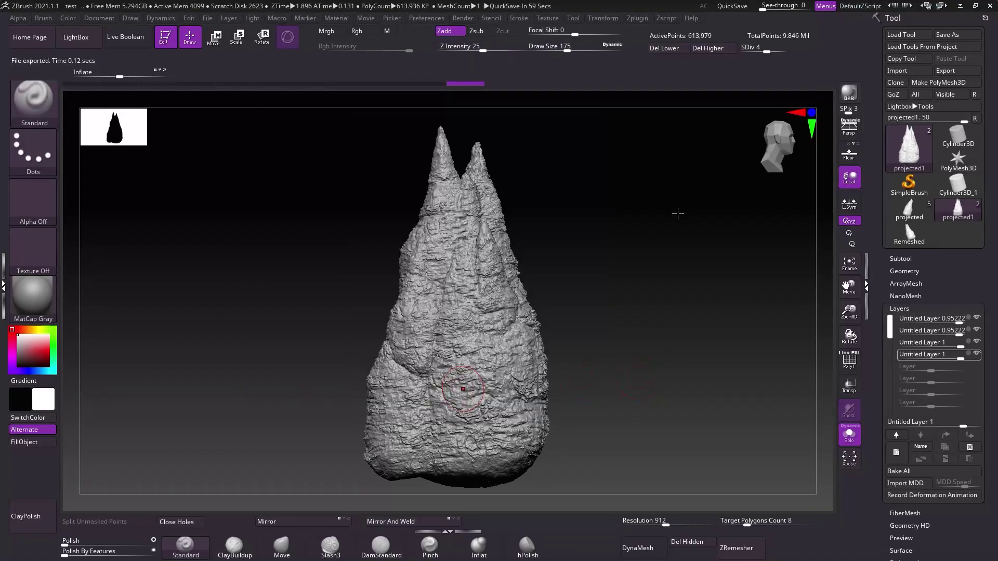
# - Raise the rock to subdivision level 6 and export it as SH-Cliff.fbx to the Export Nanite folder
pyautogui.press('d')
pyautogui.write('SH')
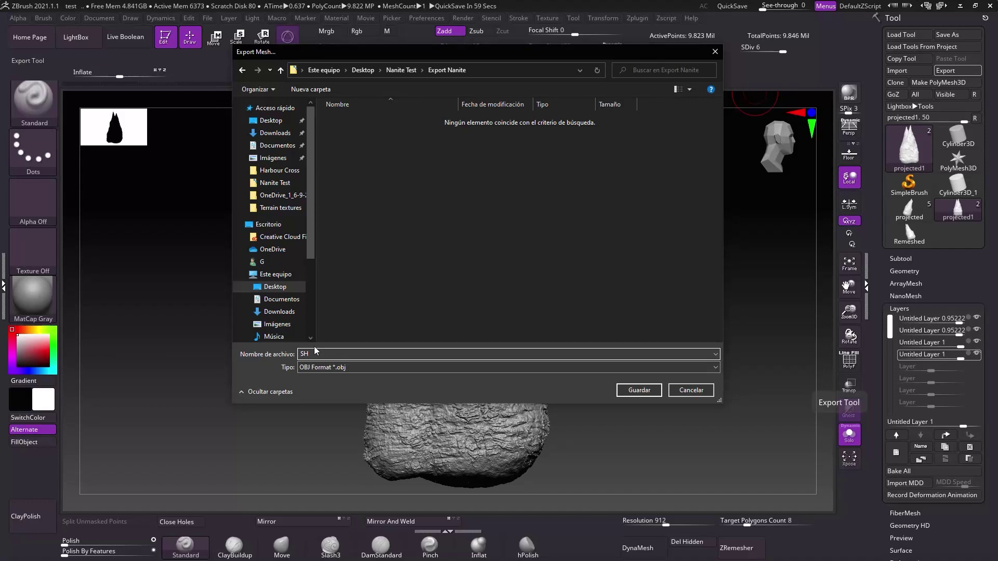
pyautogui.write('-Cliff')
pyautogui.click(716, 368)
pyautogui.click(520, 463)
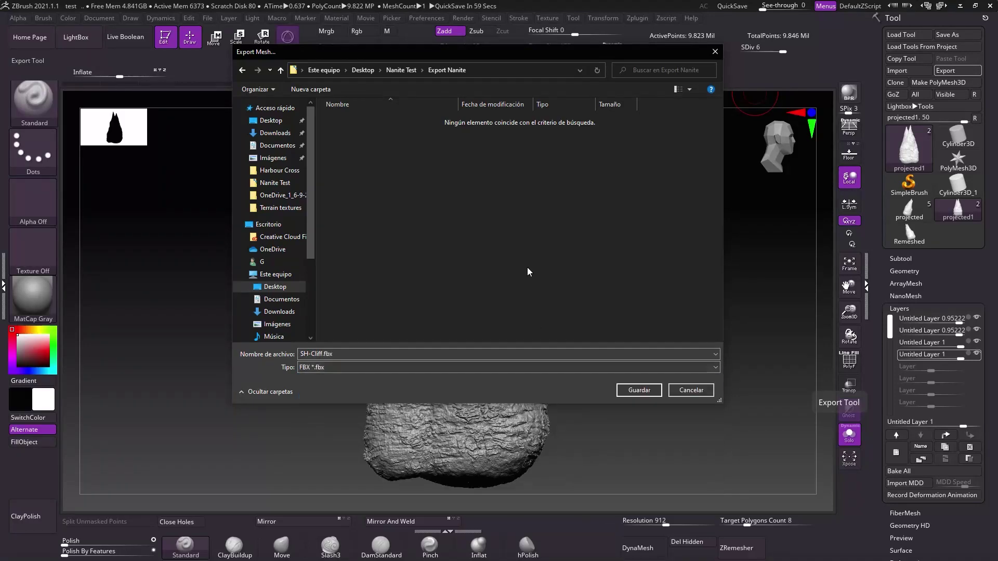
pyautogui.click(639, 390)
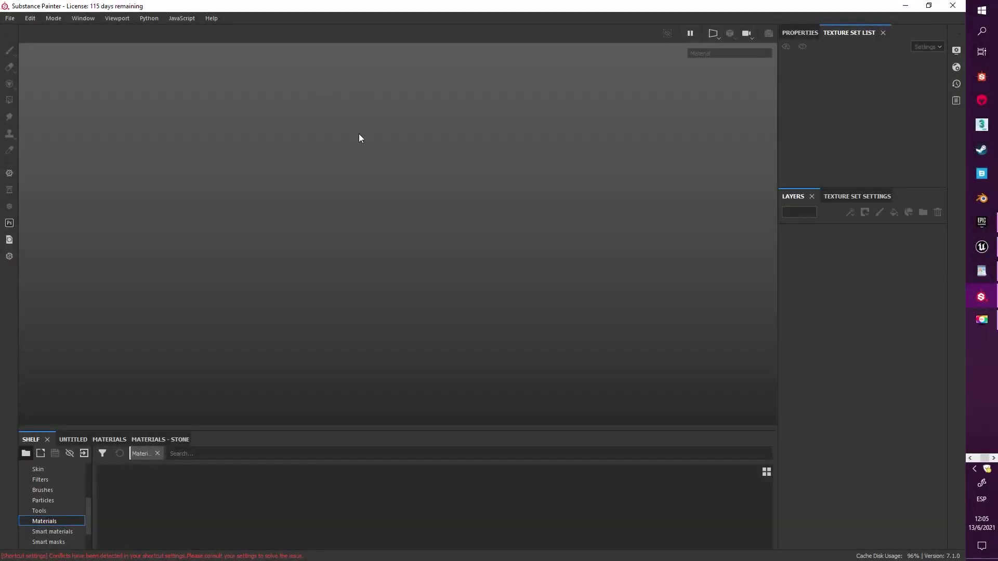
# - Switch to Substance Painter and start a new project with a document resolution of 4096
pyautogui.click(10, 18)
pyautogui.click(24, 31)
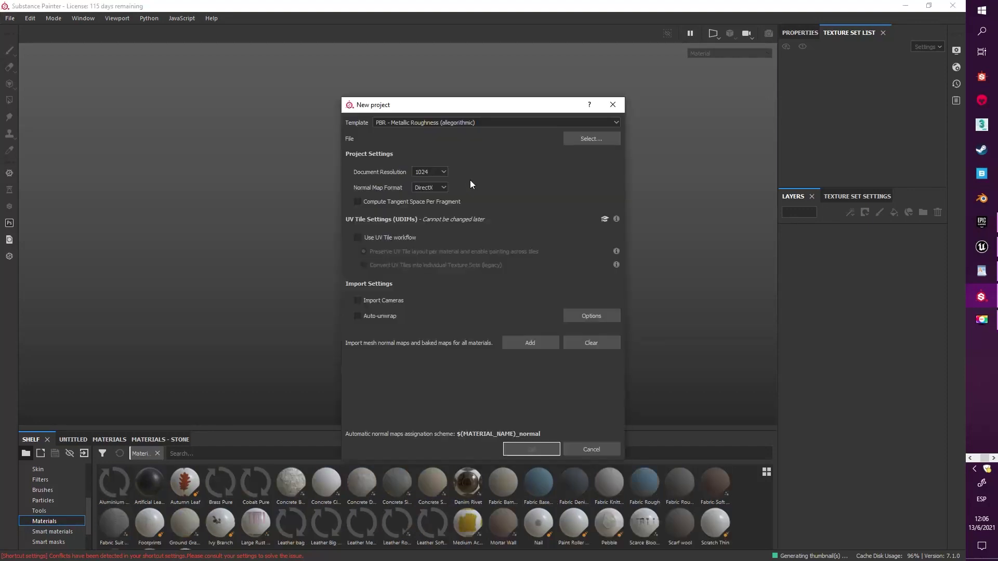
pyautogui.click(441, 172)
pyautogui.click(434, 214)
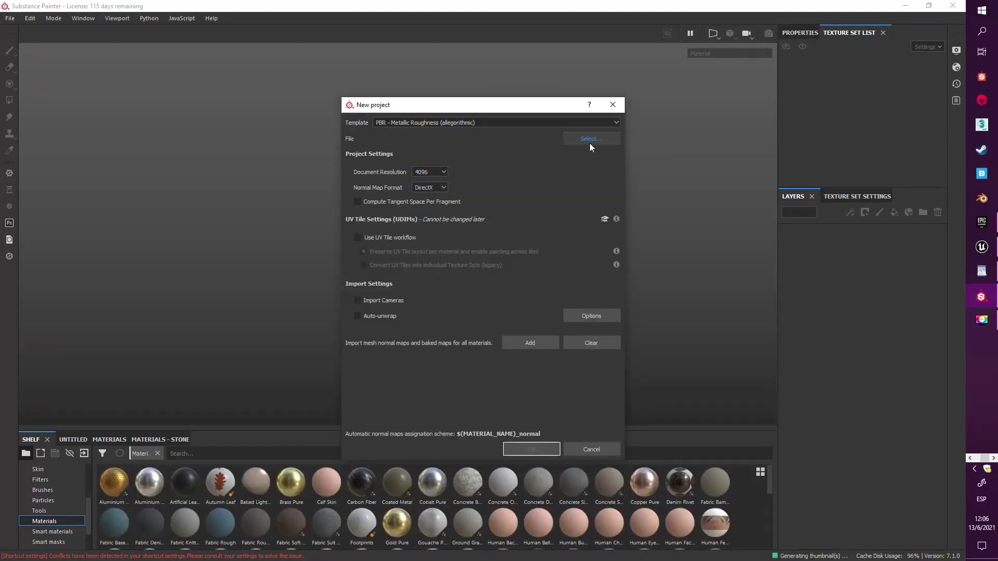
# - Choose MH-Cliff.fbx from the Export Nanite folder as the mesh and create the project
pyautogui.click(590, 141)
pyautogui.doubleClick(477, 188)
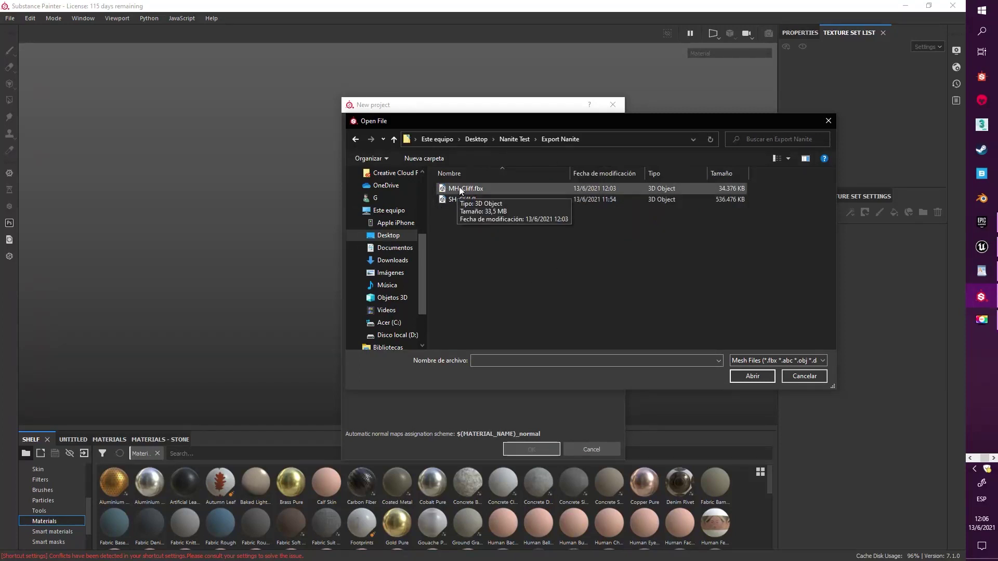
pyautogui.doubleClick(445, 188)
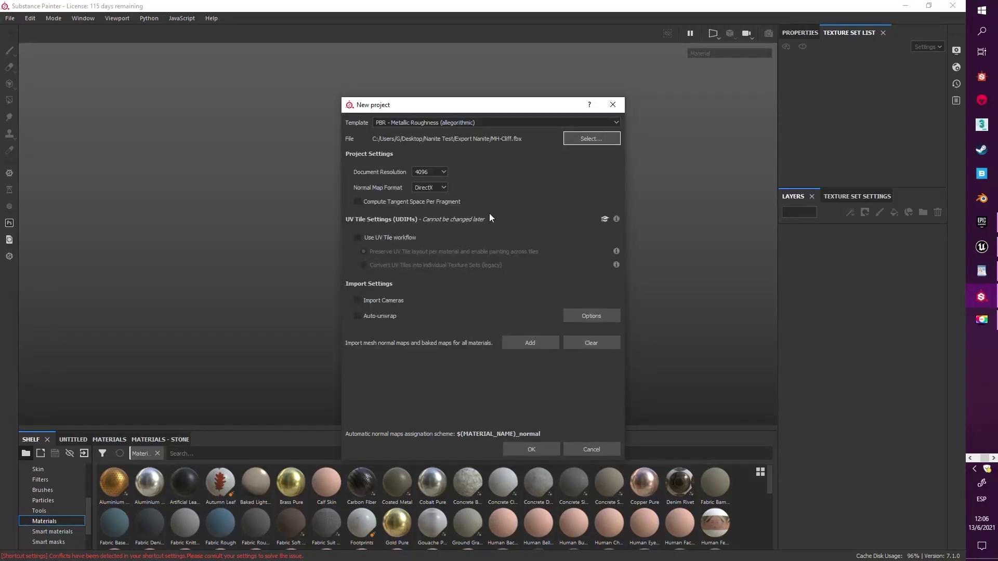
pyautogui.click(526, 450)
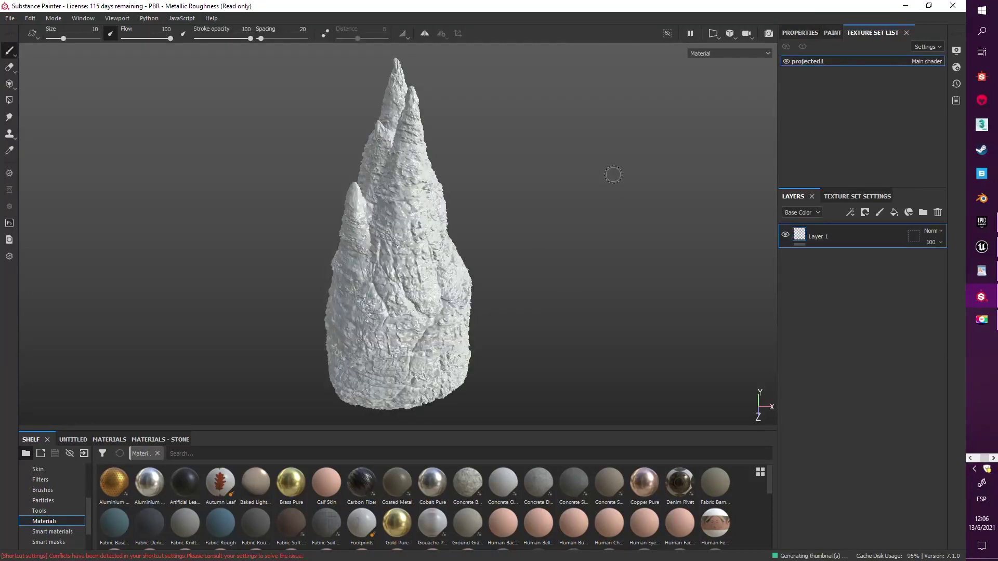
# - Examine the imported MH-Cliff rock from several sides, both close up and as a whole
pyautogui.scroll(4, 506, 225)
pyautogui.scroll(-5, 506, 225)
pyautogui.keyDown('alt'); pyautogui.moveTo(628, 345); pyautogui.dragTo(492, 298); pyautogui.keyUp('alt')
pyautogui.scroll(5, 359, 190)
pyautogui.scroll(-3, 501, 295)
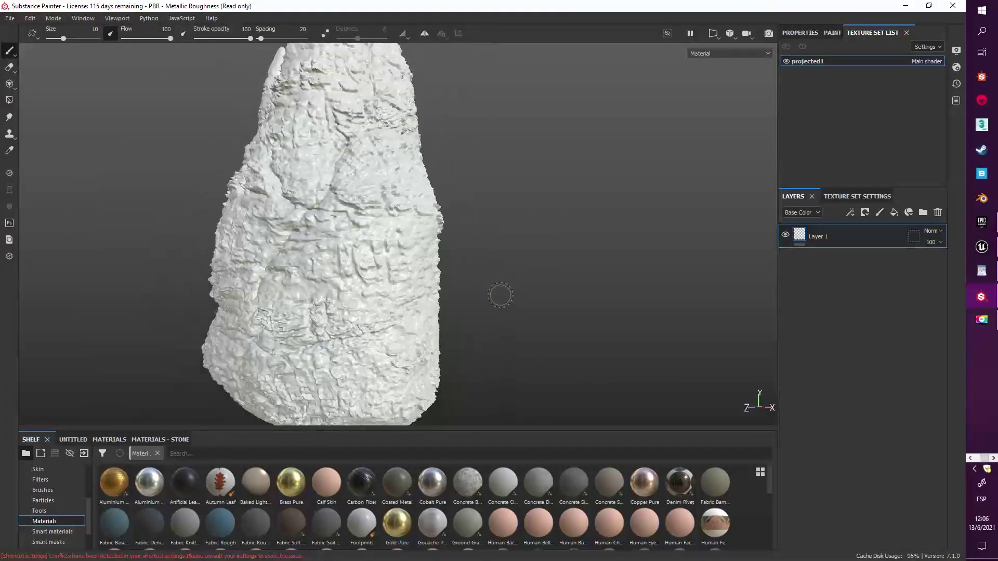
pyautogui.scroll(-3, 500, 295)
pyautogui.keyDown('alt'); pyautogui.moveTo(338, 207); pyautogui.dragTo(386, 209); pyautogui.keyUp('alt')
pyautogui.scroll(2, 387, 209)
pyautogui.scroll(-3, 386, 209)
pyautogui.keyDown('alt'); pyautogui.moveTo(441, 245); pyautogui.dragTo(371, 257); pyautogui.keyUp('alt')
pyautogui.scroll(3, 372, 257)
pyautogui.keyDown('alt'); pyautogui.moveTo(548, 269); pyautogui.dragTo(499, 219); pyautogui.keyUp('alt')
pyautogui.scroll(3, 499, 219)
pyautogui.scroll(-5, 251, 229)
pyautogui.press('f')
pyautogui.scroll(2, 397, 228)
pyautogui.scroll(-2, 397, 227)
pyautogui.keyDown('alt'); pyautogui.moveTo(534, 268); pyautogui.dragTo(591, 268); pyautogui.keyUp('alt')
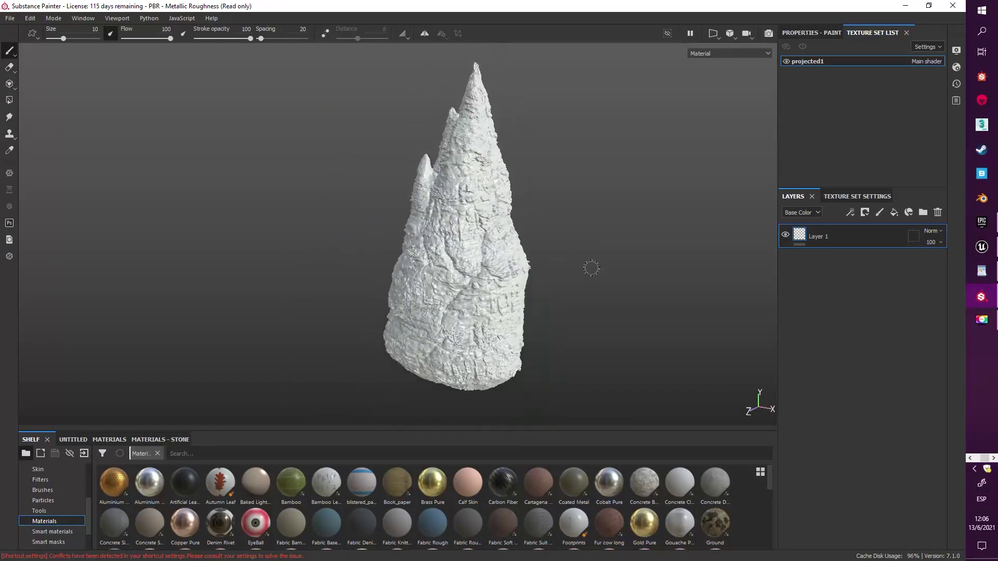
pyautogui.scroll(2, 658, 263)
pyautogui.scroll(2, 626, 259)
pyautogui.scroll(2, 625, 259)
pyautogui.scroll(2, 419, 261)
pyautogui.scroll(-5, 422, 262)
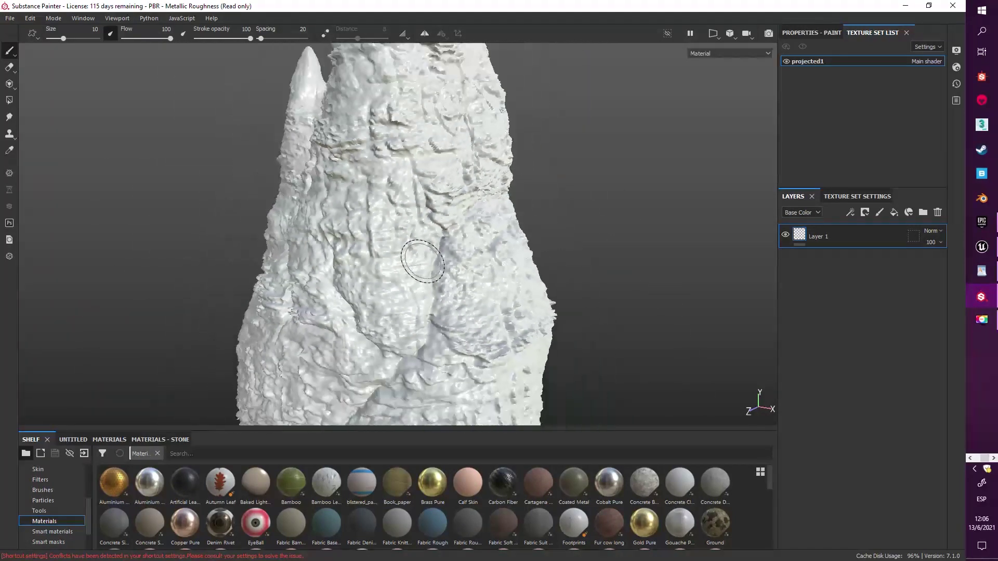
pyautogui.scroll(-8, 422, 261)
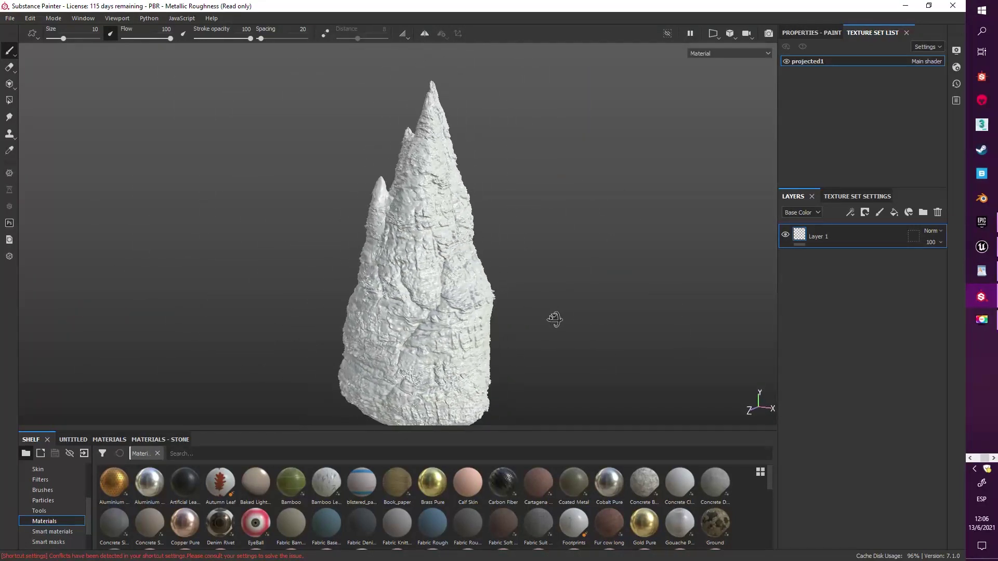
pyautogui.keyDown('alt'); pyautogui.moveTo(544, 318); pyautogui.dragTo(573, 311); pyautogui.keyUp('alt')
pyautogui.scroll(2, 440, 239)
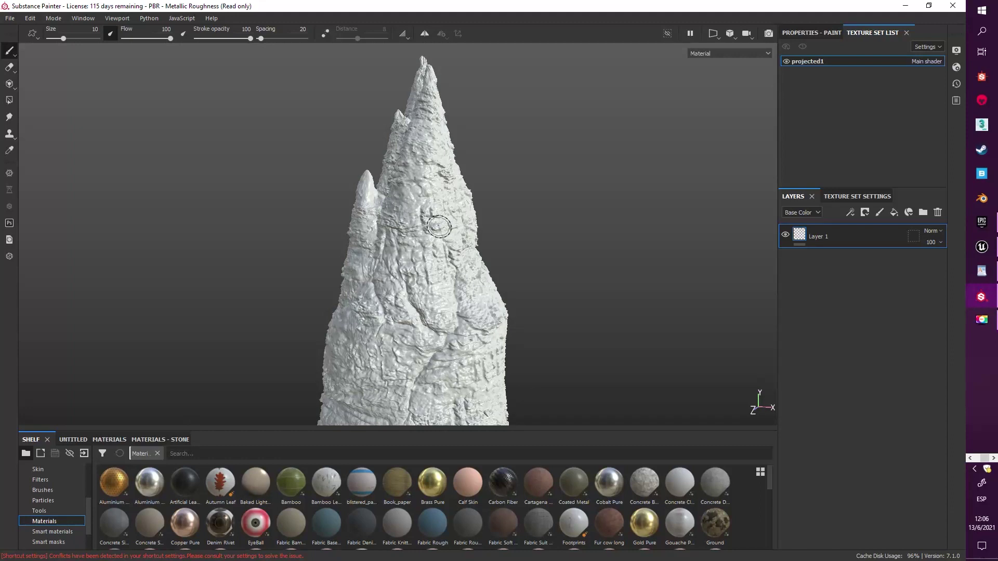
pyautogui.scroll(-2, 439, 226)
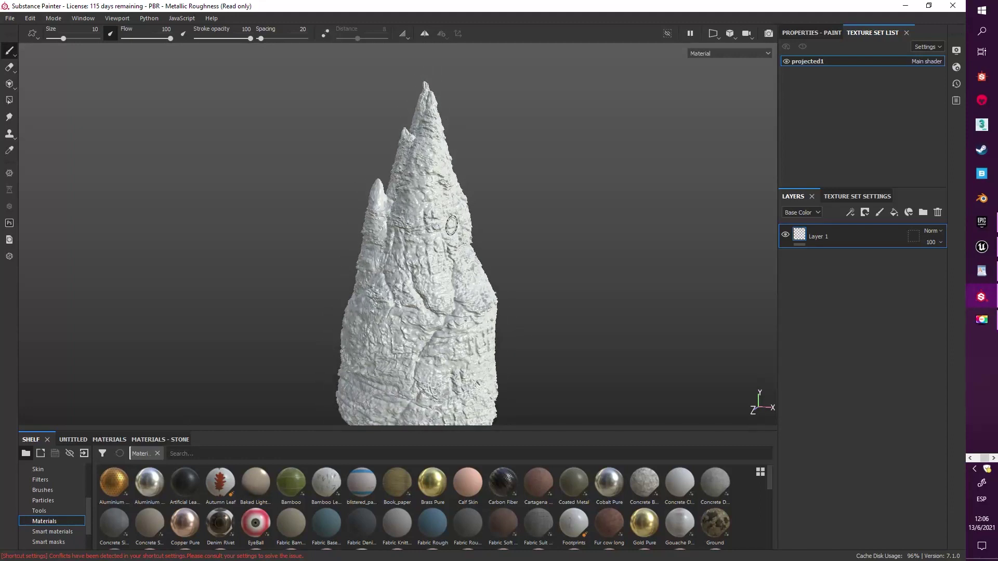
pyautogui.moveTo(651, 254)
pyautogui.keyDown('alt'); pyautogui.mouseDown()
pyautogui.moveTo(542, 267)
pyautogui.moveTo(665, 264)
pyautogui.moveTo(567, 263)
pyautogui.moveTo(599, 263)
pyautogui.moveTo(630, 279)
pyautogui.moveTo(661, 262)
pyautogui.moveTo(599, 256)
pyautogui.moveTo(590, 244)
pyautogui.mouseUp(); pyautogui.keyUp('alt')
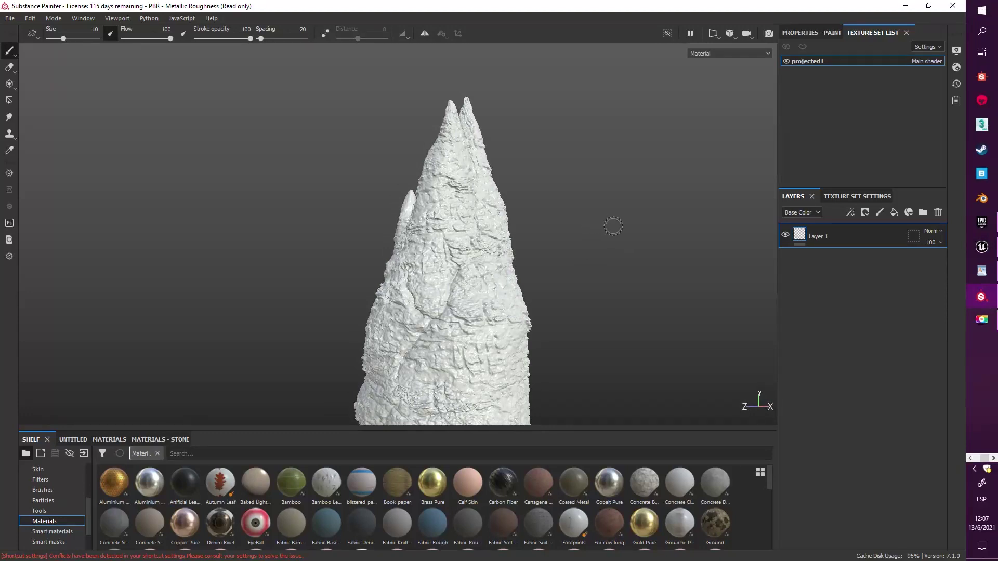